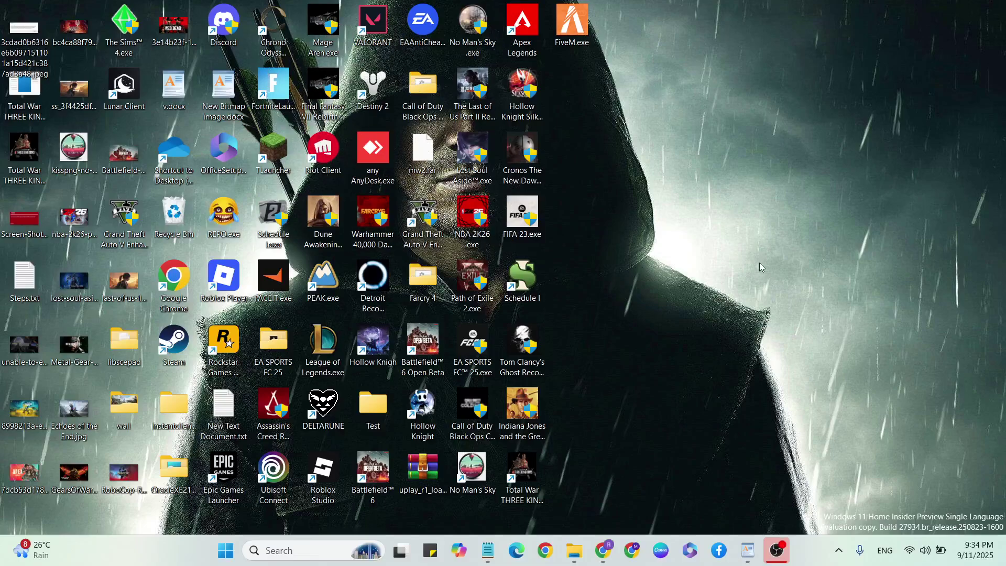
# - Check the v.docx checklist, then launch Command Prompt as administrator from search
pyautogui.click(747, 551)
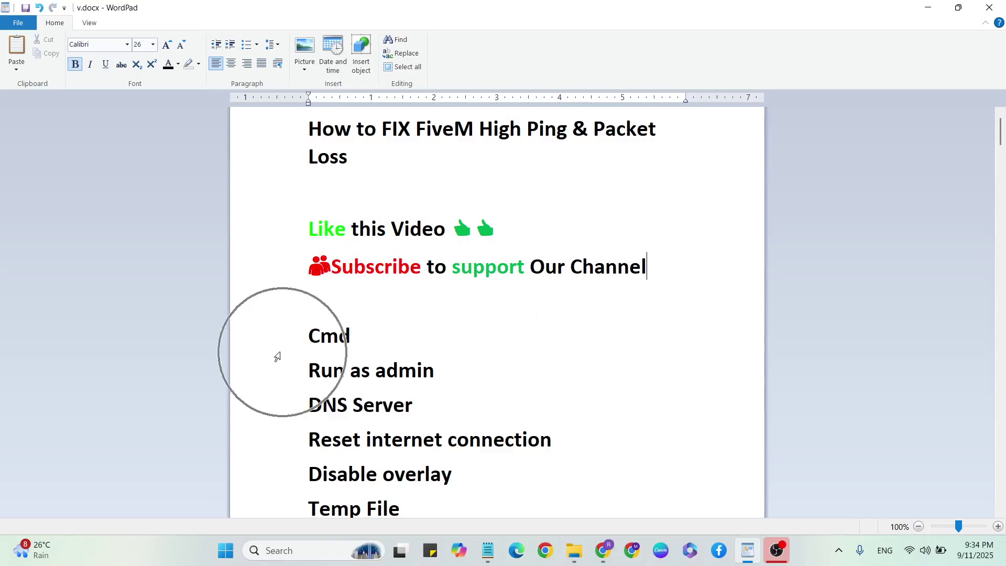
pyautogui.press('super+d')
pyautogui.click(300, 550)
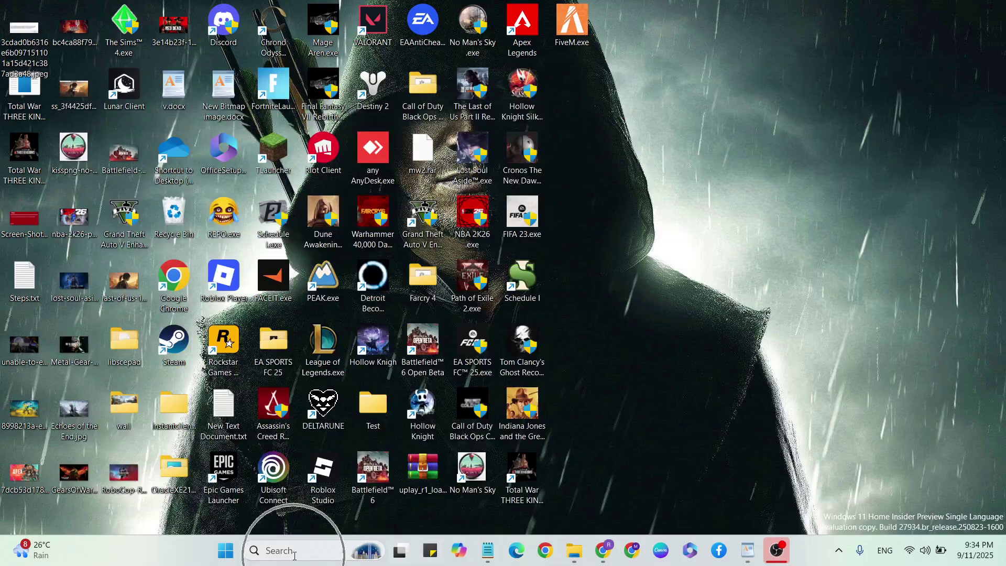
pyautogui.write('cmd')
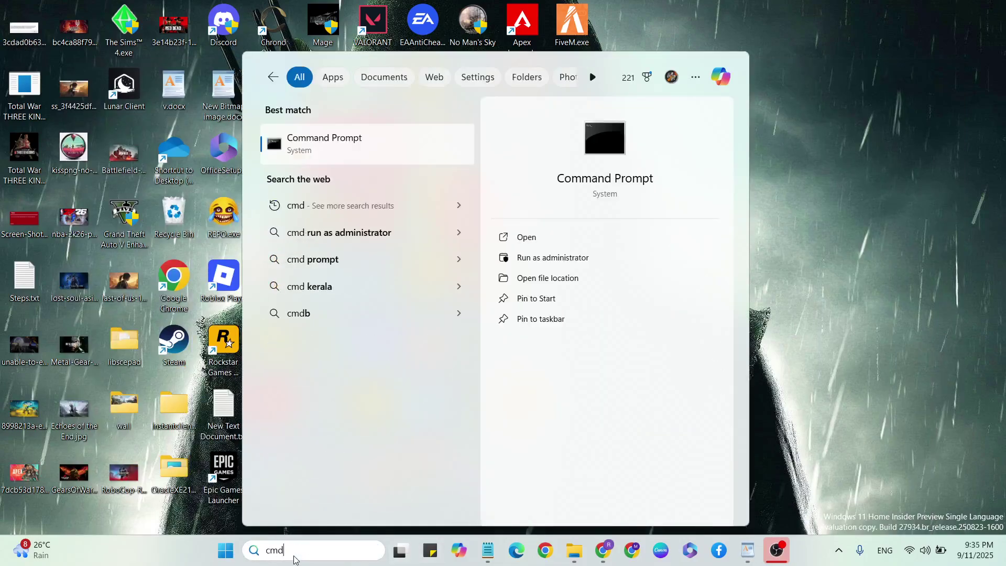
pyautogui.rightClick(355, 148)
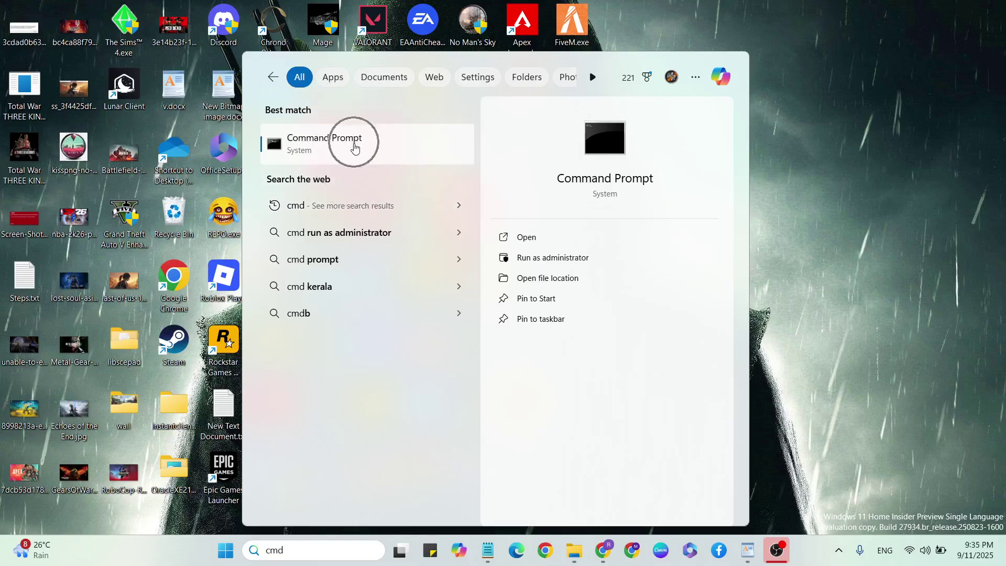
pyautogui.click(400, 160)
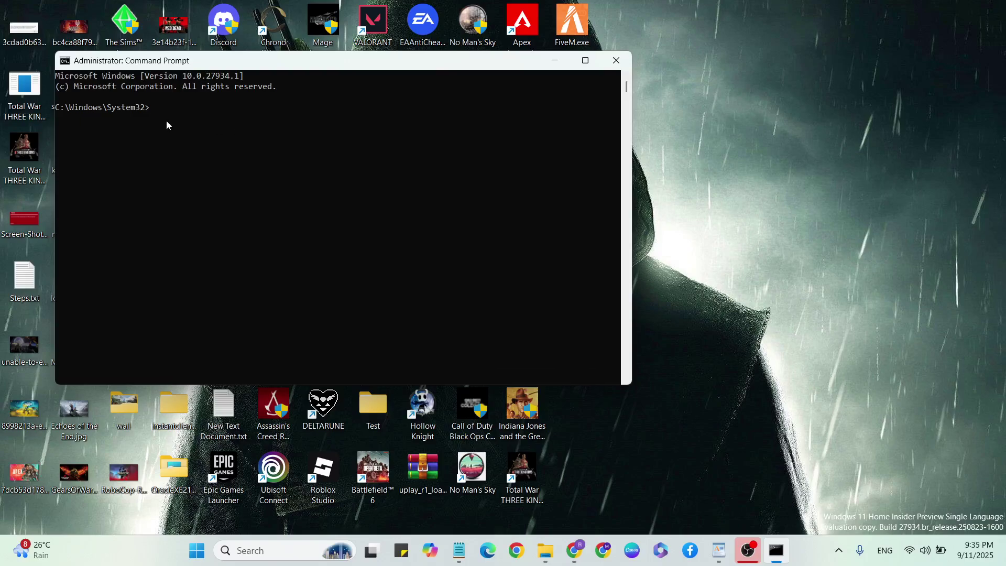
pyautogui.write('ip')
pyautogui.write('config /')
pyautogui.write('flushdns')
# - Run ipconfig /flushdns, /release and /renew, then exit the console
pyautogui.press('Return')
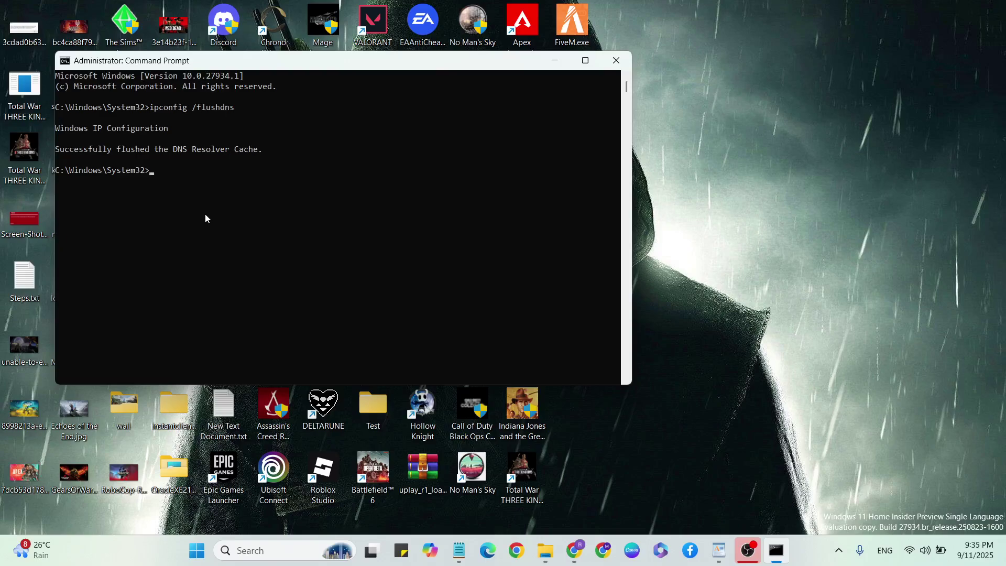
pyautogui.write('ipcond')
pyautogui.press('BackSpace')
pyautogui.write('fig /')
pyautogui.write('re')
pyautogui.write('lease')
pyautogui.press('Return')
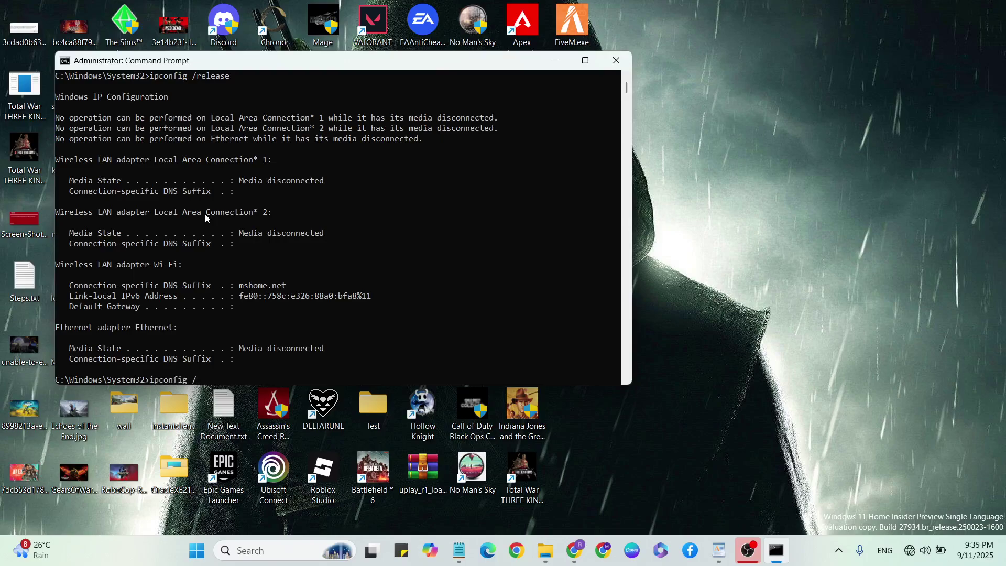
pyautogui.write('w')
pyautogui.press('Return')
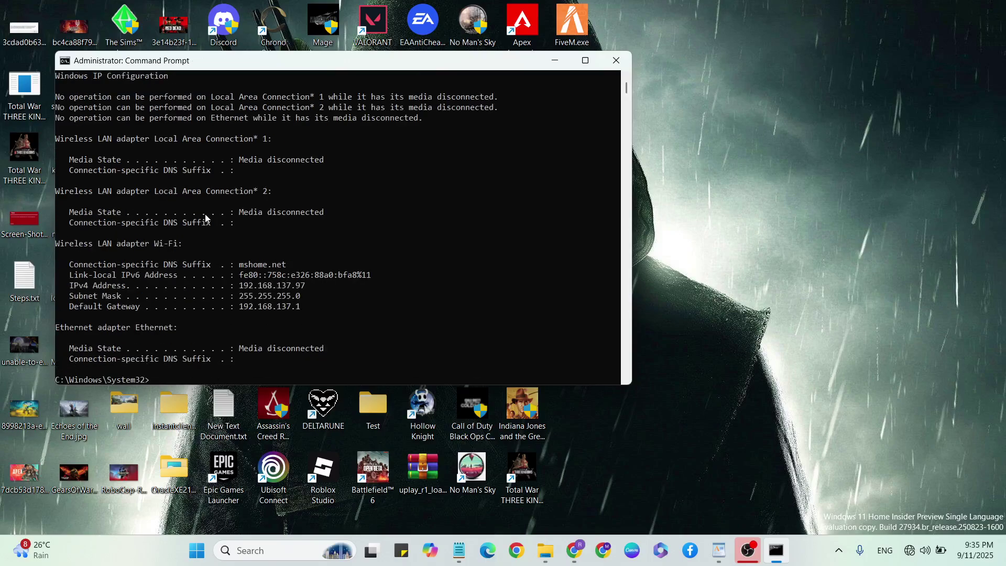
pyautogui.write('exit')
pyautogui.press('Return')
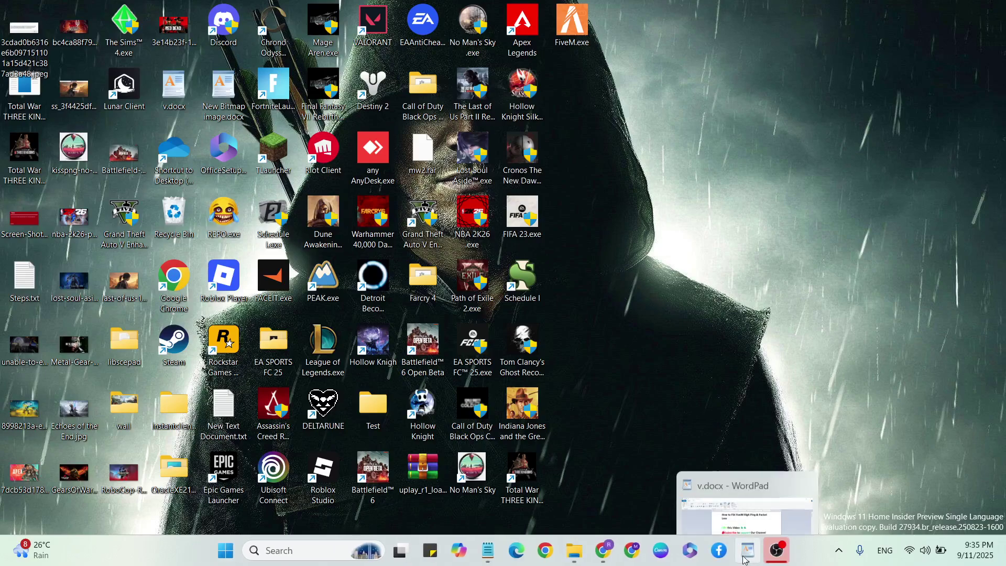
# - Enable Windows 8 compatibility mode and Run as administrator in FiveM.exe's properties, and apply
pyautogui.click(746, 551)
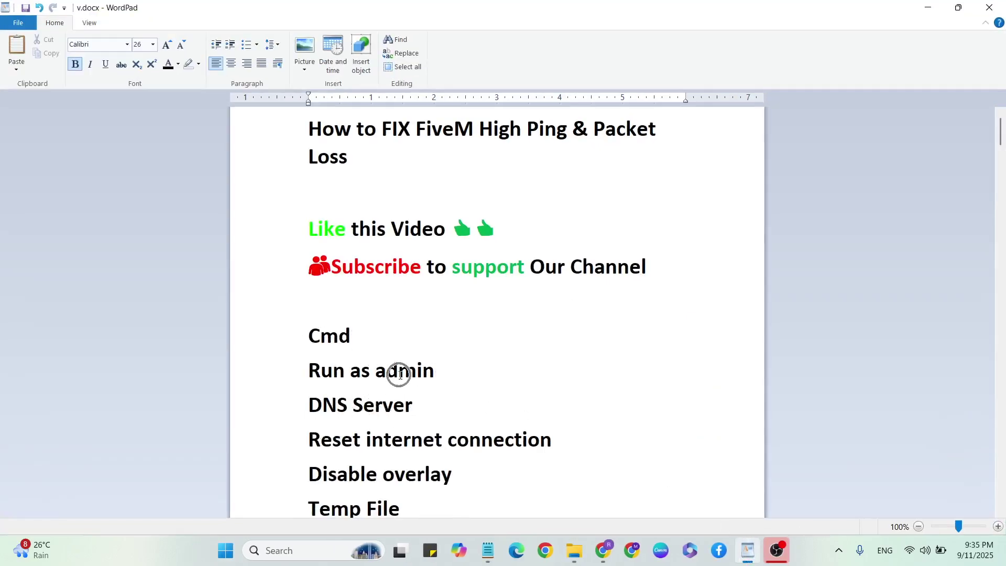
pyautogui.press('super+d')
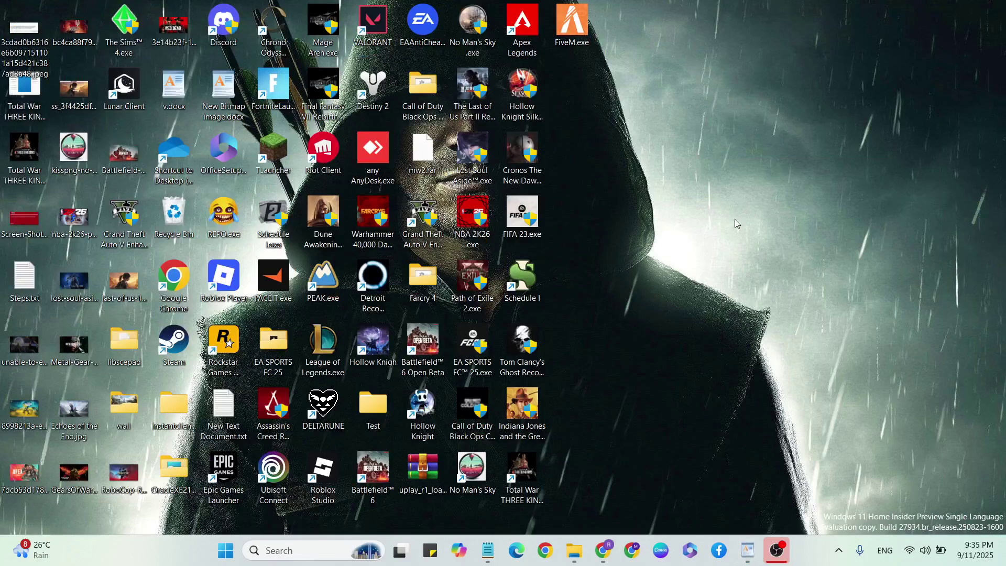
pyautogui.rightClick(570, 33)
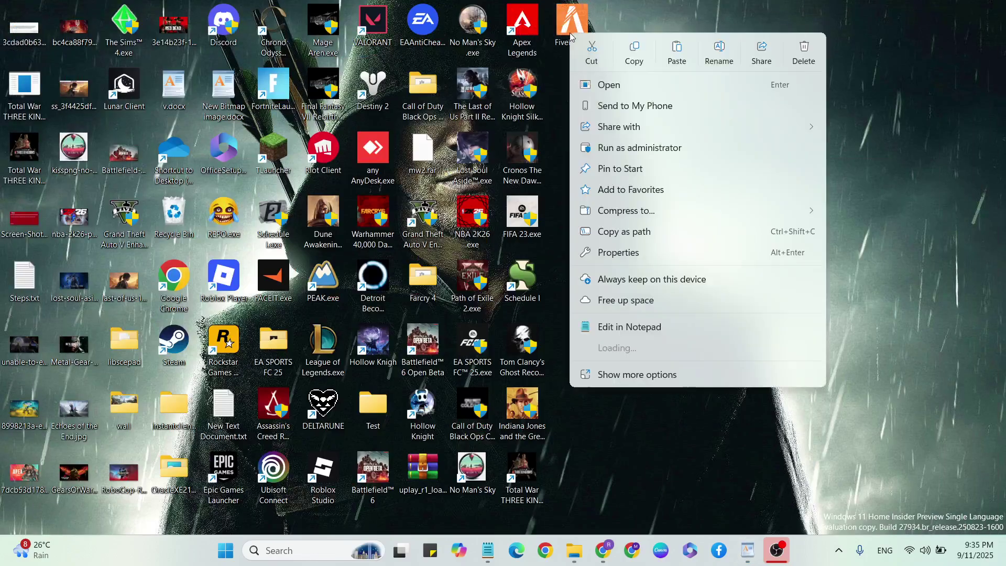
pyautogui.click(628, 253)
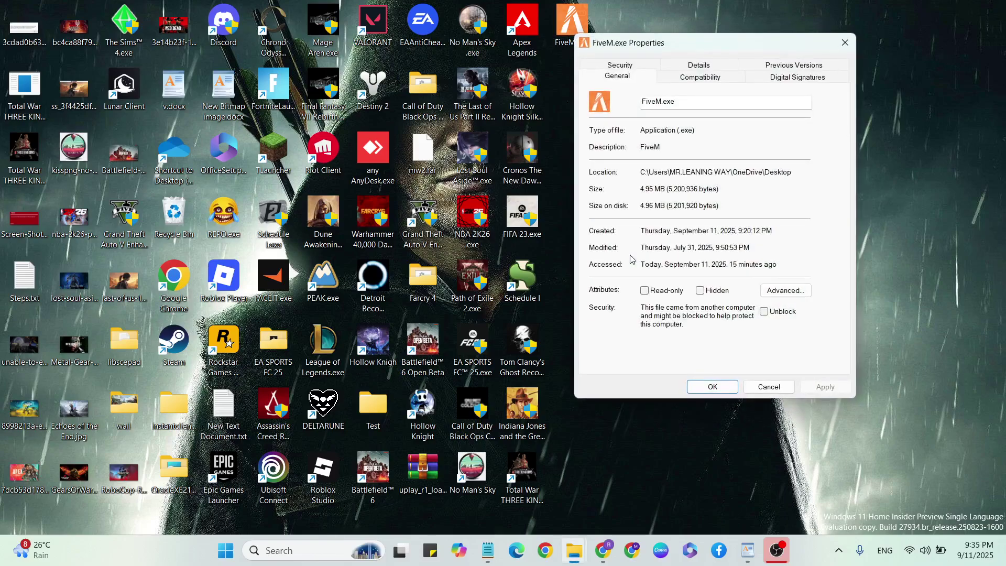
pyautogui.click(699, 79)
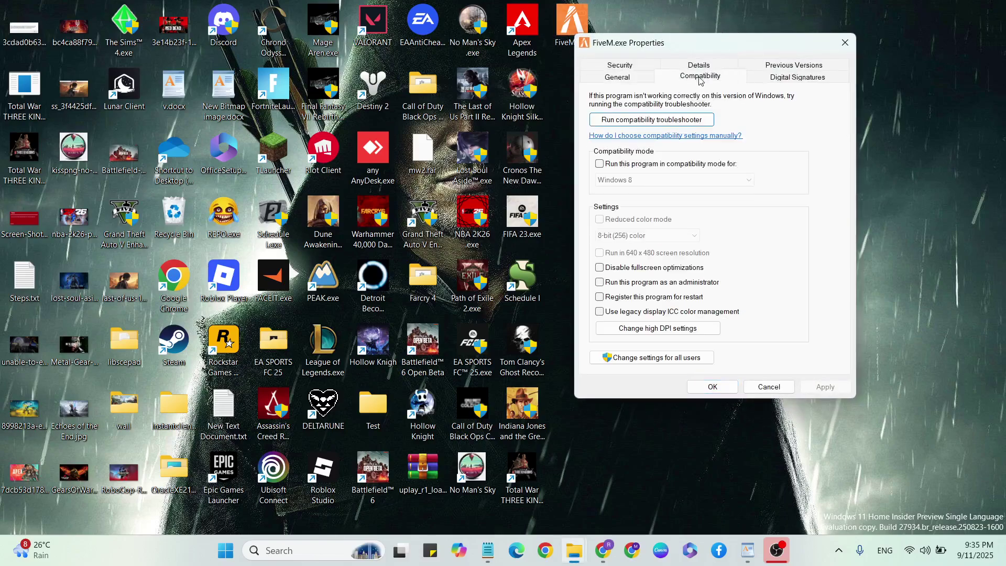
pyautogui.click(607, 165)
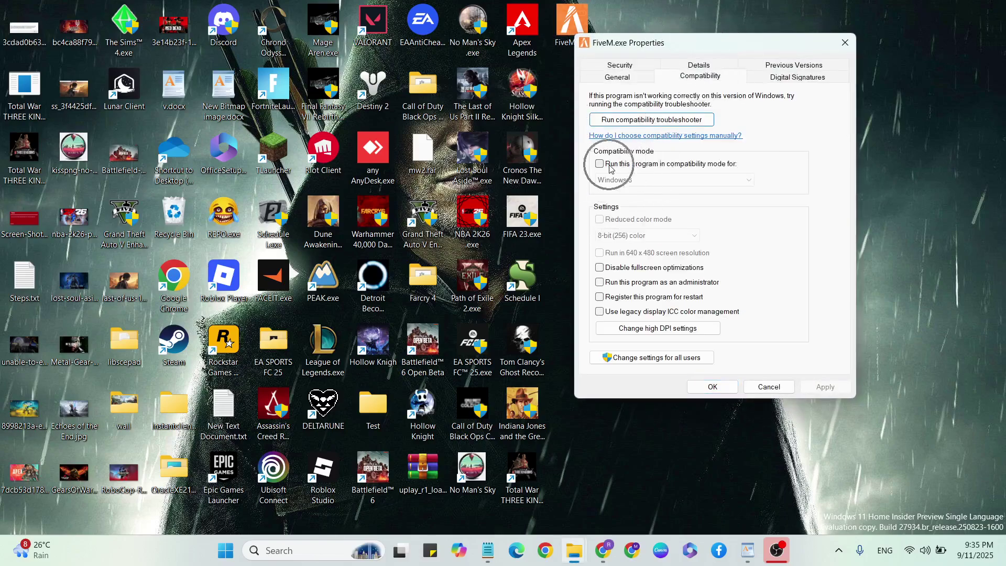
pyautogui.click(616, 280)
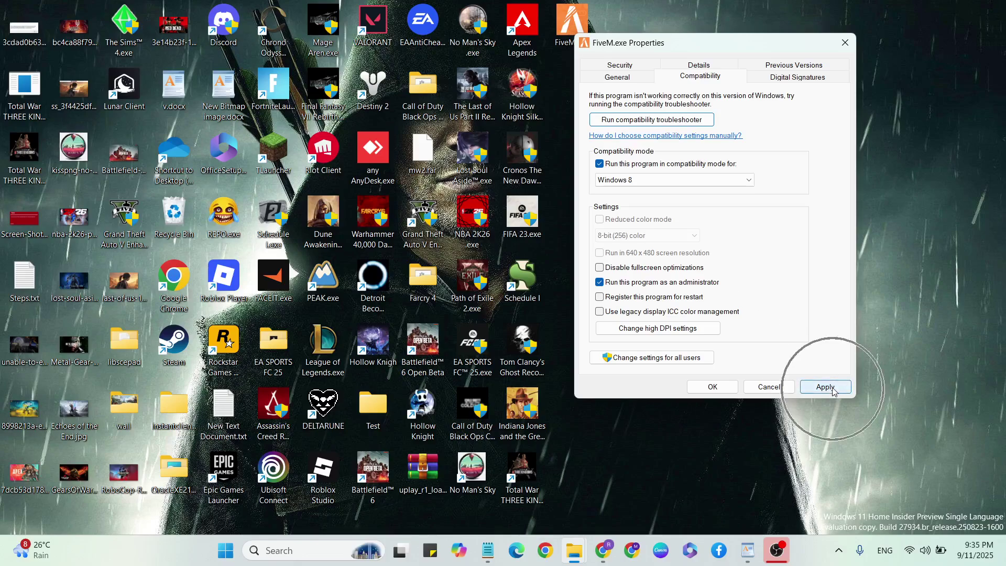
pyautogui.click(769, 389)
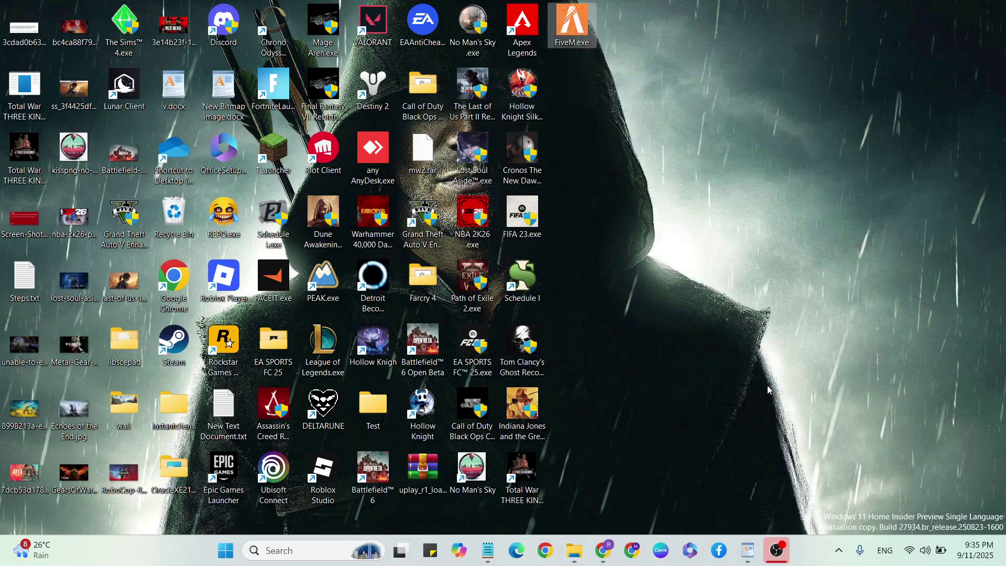
# - After glancing at the checklist, find Control Panel through Windows search and open it
pyautogui.click(747, 550)
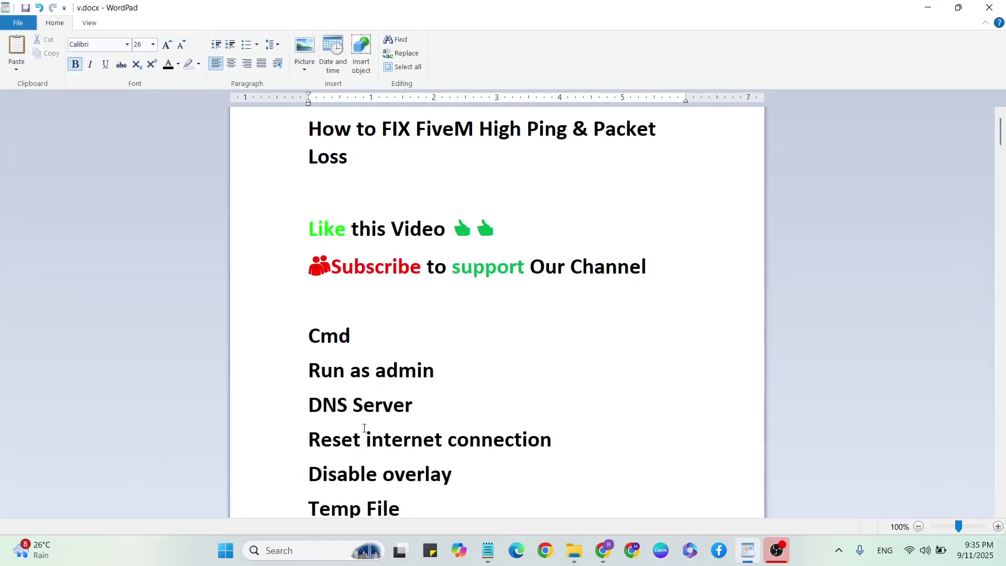
pyautogui.press('super+d')
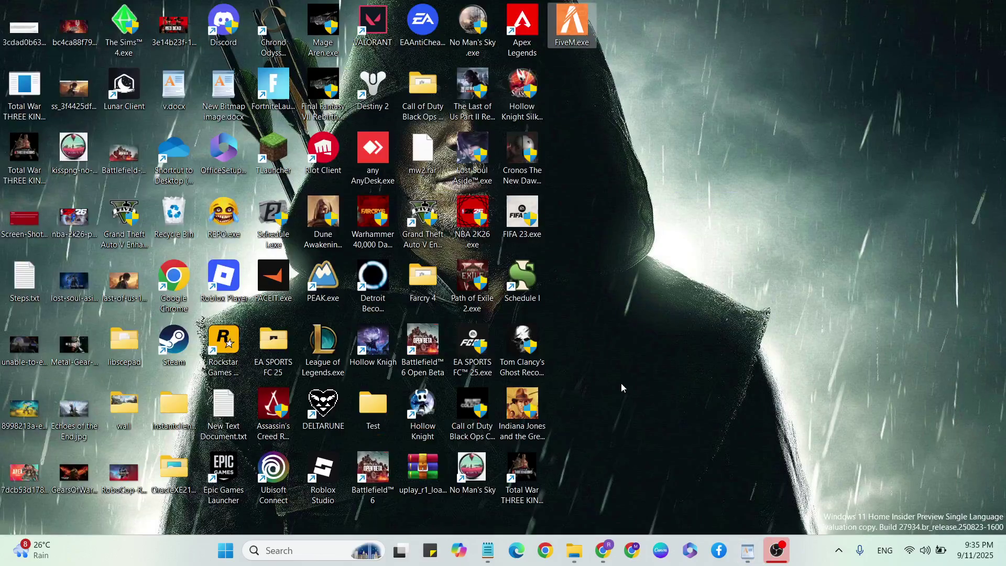
pyautogui.click(292, 553)
pyautogui.write('contr')
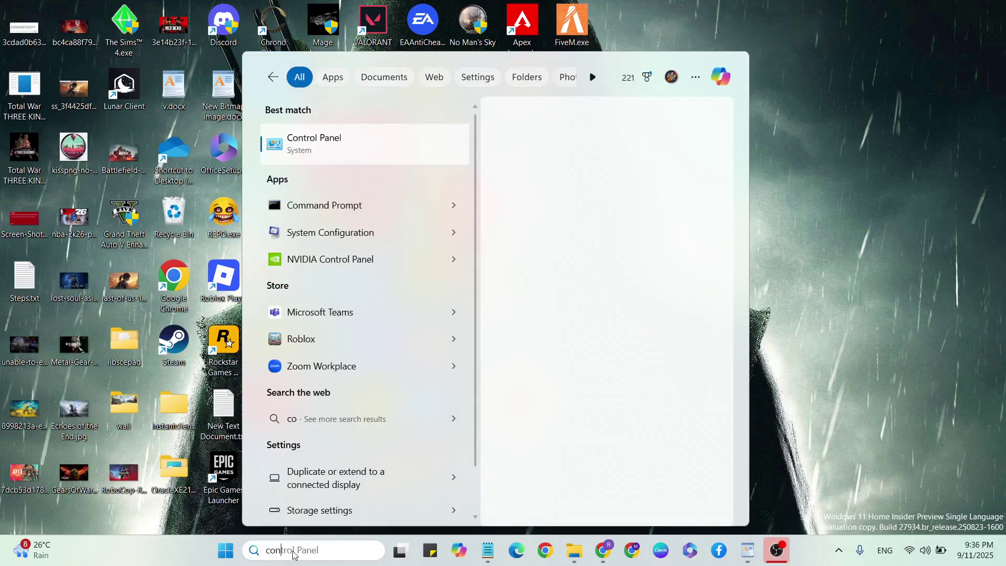
pyautogui.write('ol')
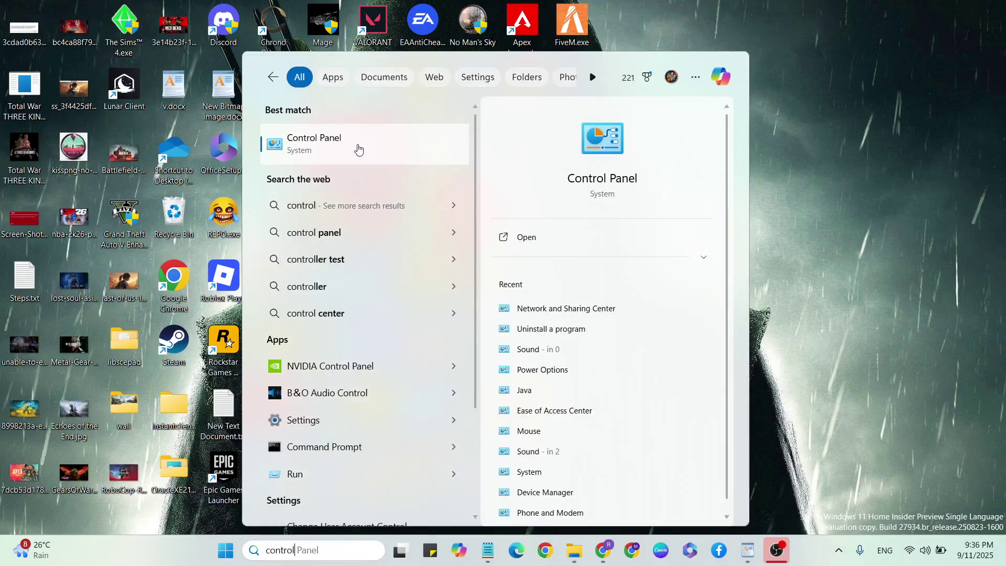
pyautogui.click(359, 149)
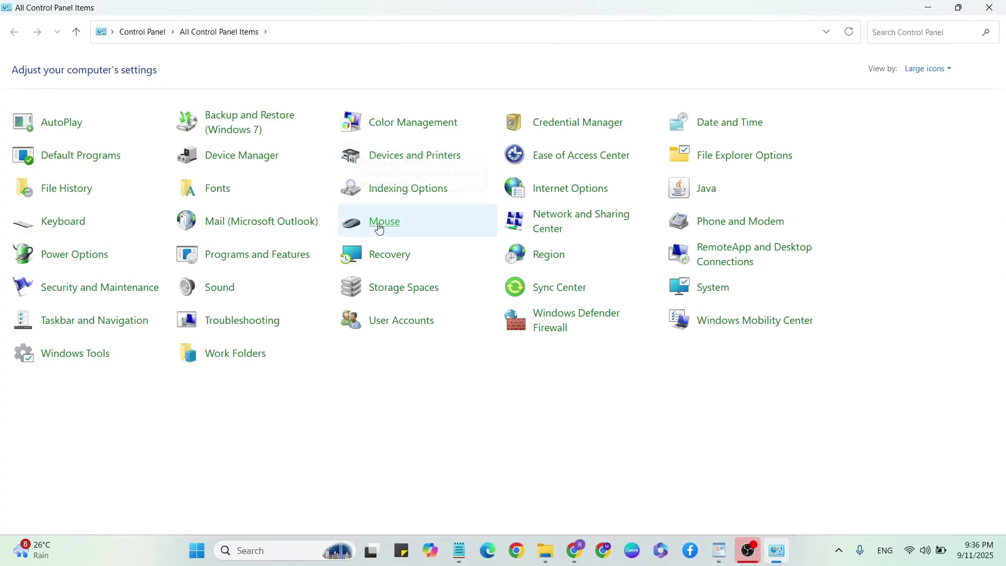
# - Open the adapter settings from Network and Sharing Center and select the Wi-Fi connection
pyautogui.click(550, 224)
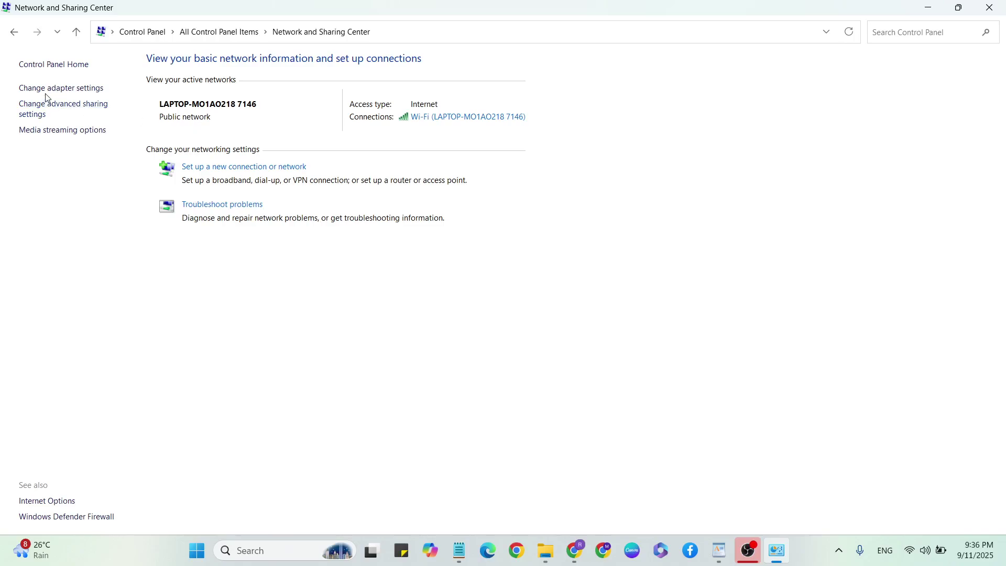
pyautogui.click(59, 91)
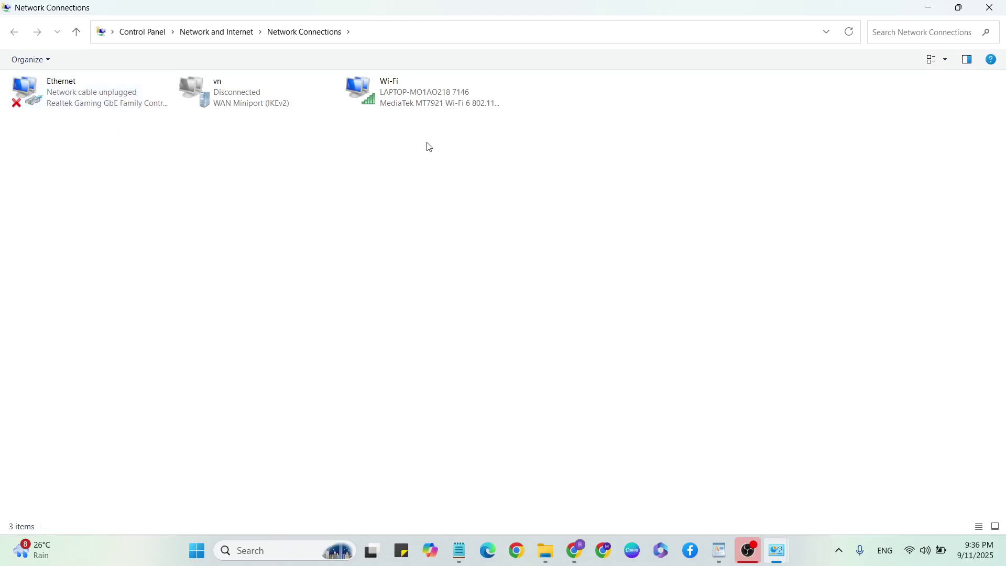
pyautogui.click(428, 95)
# - Set the Wi-Fi IPv4 DNS servers to 8.8.8.8 and 8.8.4.4
pyautogui.rightClick(427, 95)
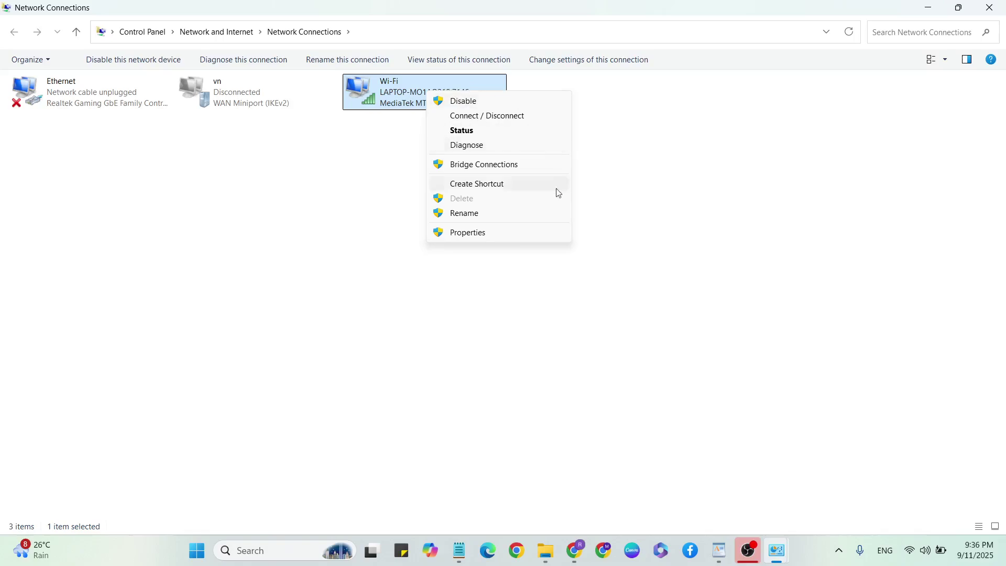
pyautogui.click(498, 232)
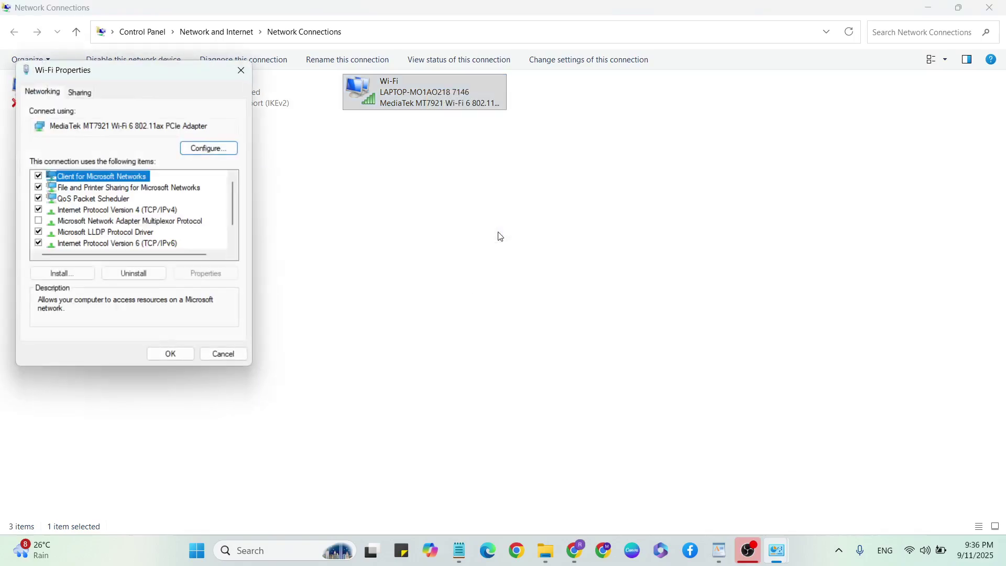
pyautogui.click(88, 209)
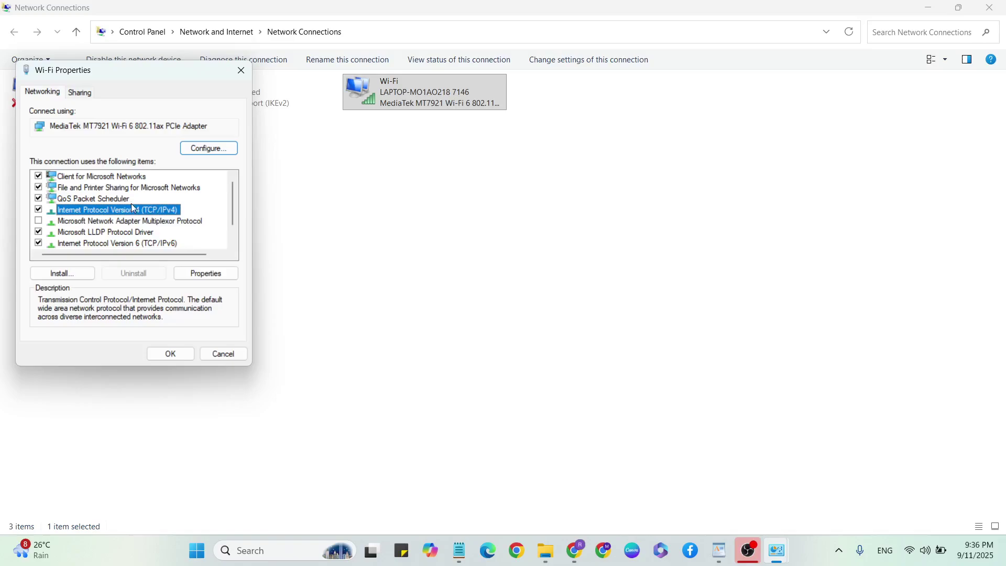
pyautogui.click(206, 275)
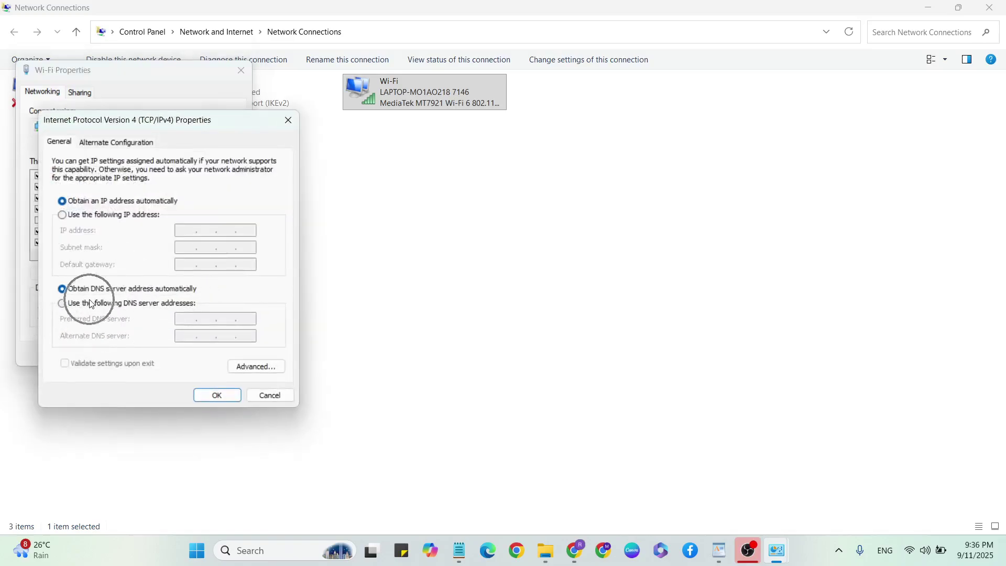
pyautogui.click(151, 303)
pyautogui.click(185, 339)
pyautogui.write('8.8.4.4')
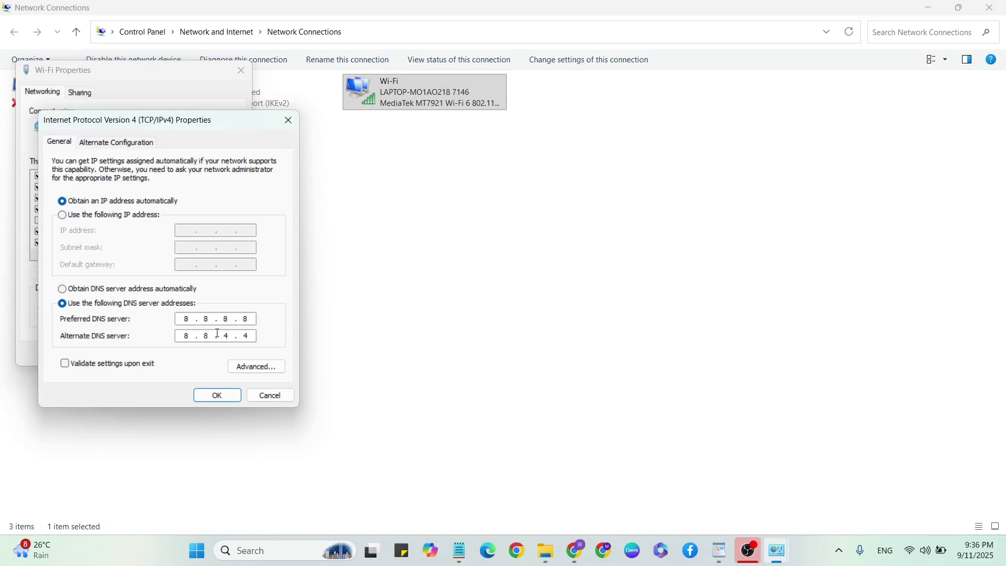
pyautogui.click(213, 393)
# - Close the IPv4, Wi-Fi properties and Network Connections windows, and hide the checklist
pyautogui.click(267, 394)
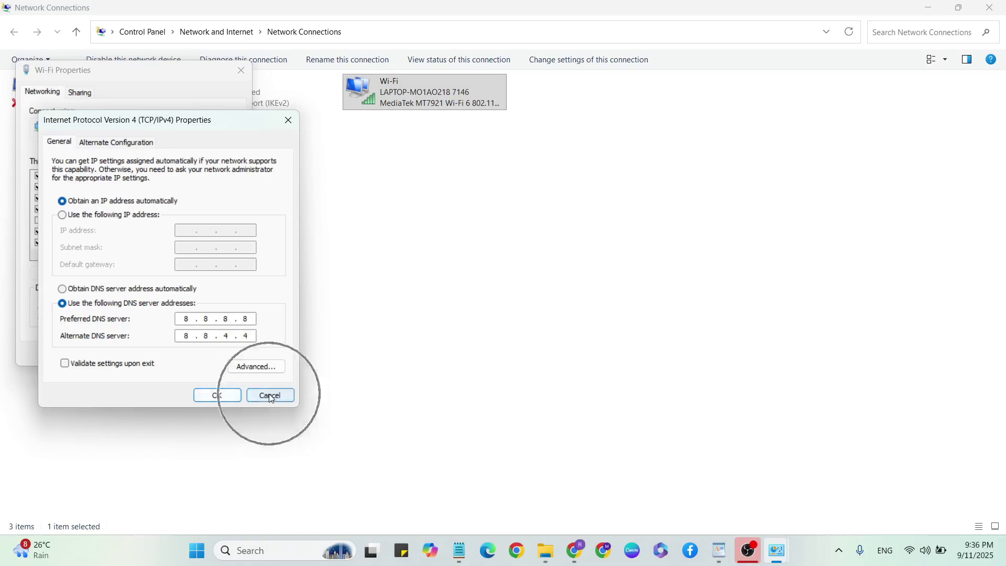
pyautogui.click(224, 354)
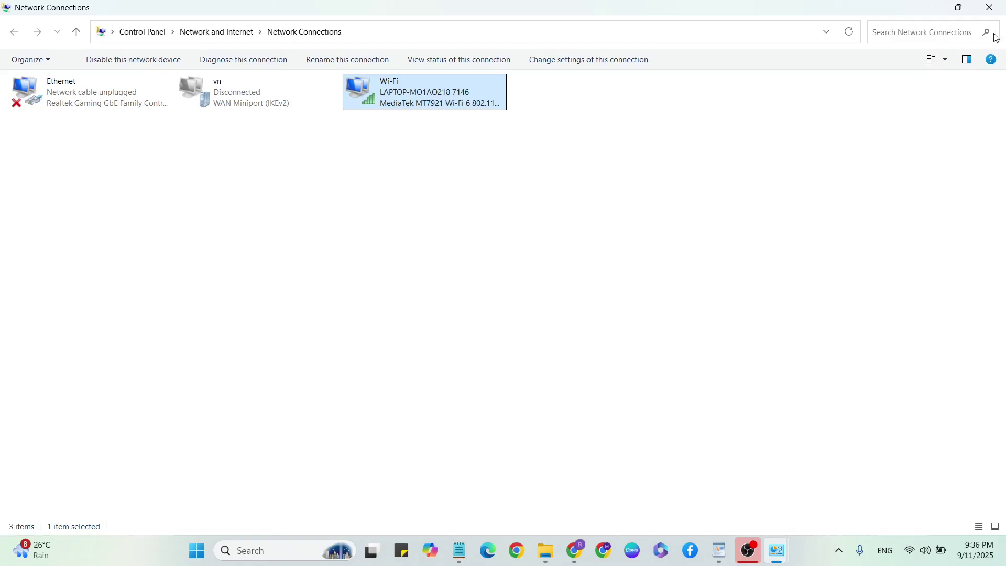
pyautogui.click(989, 7)
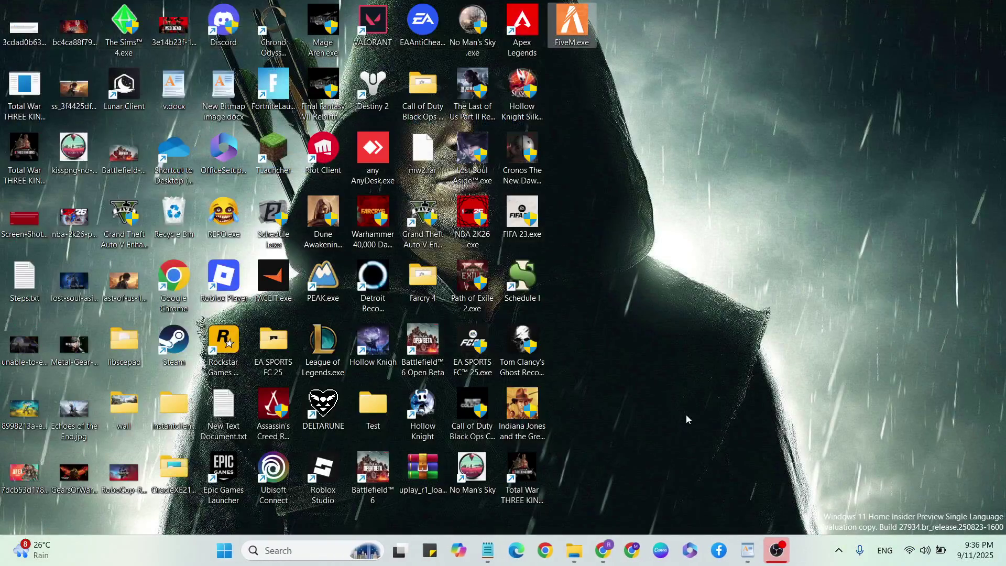
pyautogui.click(747, 551)
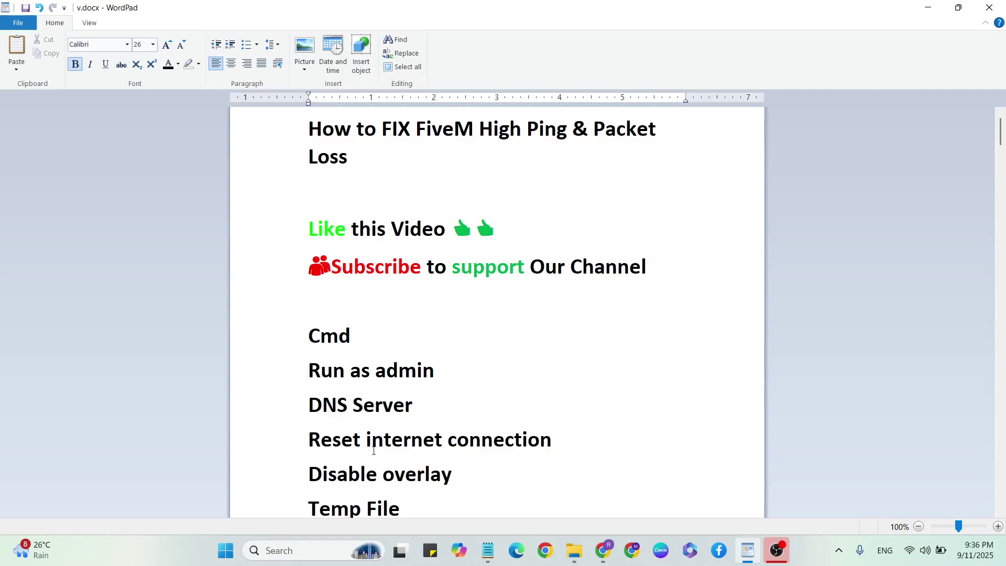
pyautogui.click(522, 436)
pyautogui.press('super+d')
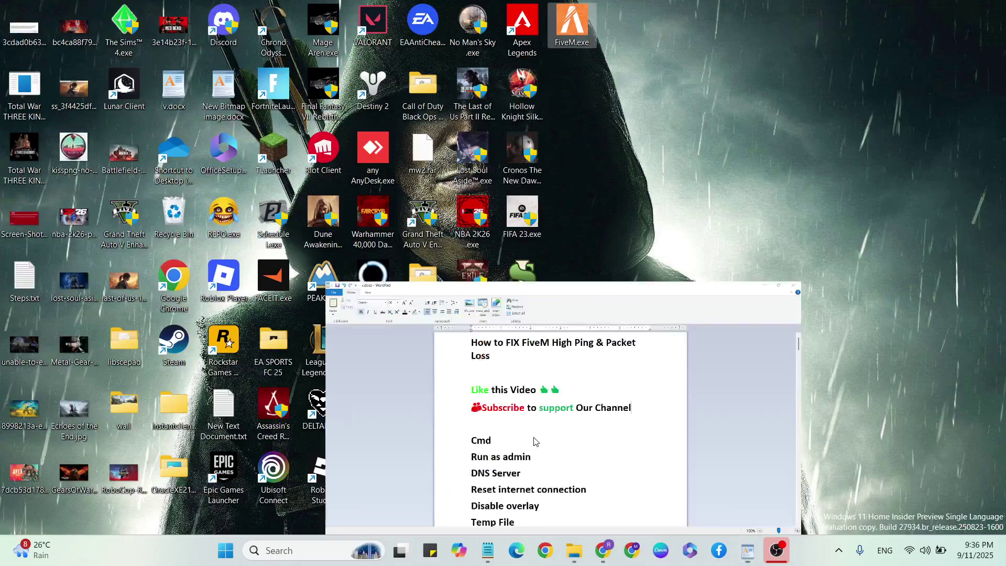
# - In Settings, go to Network & internet > Advanced network settings > Network reset and answer the Reset now prompt
pyautogui.click(298, 548)
pyautogui.write('se')
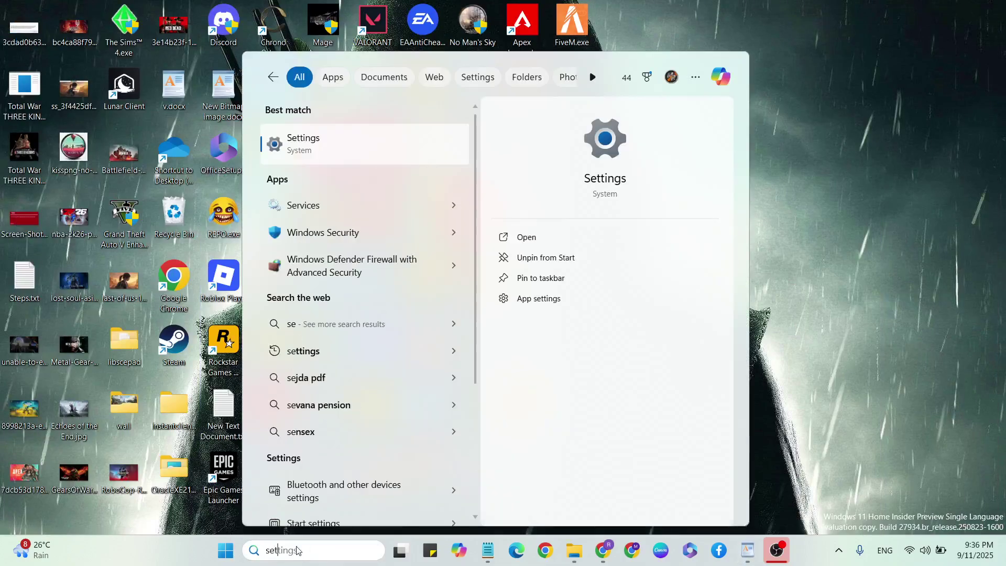
pyautogui.write('tt')
pyautogui.click(332, 146)
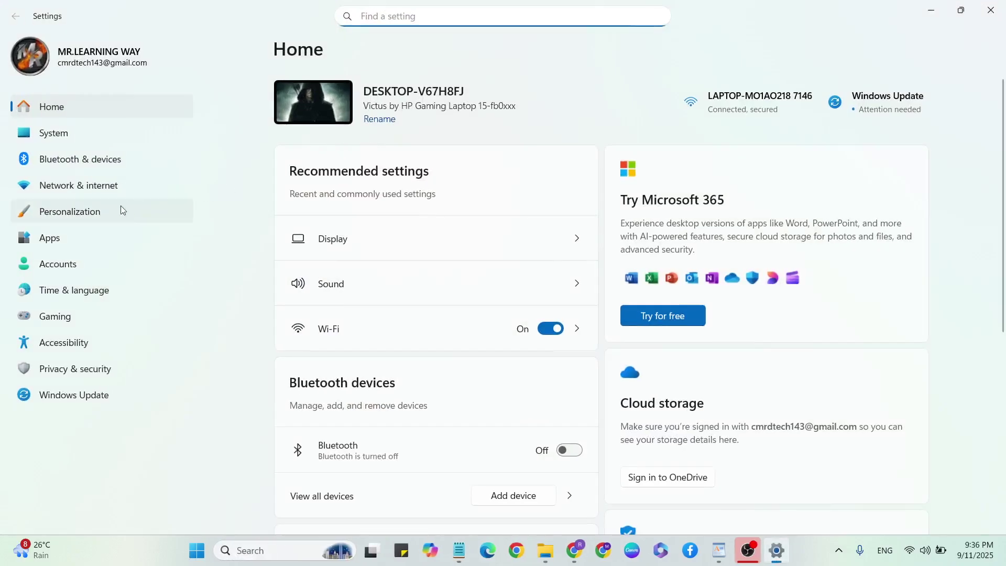
pyautogui.click(101, 186)
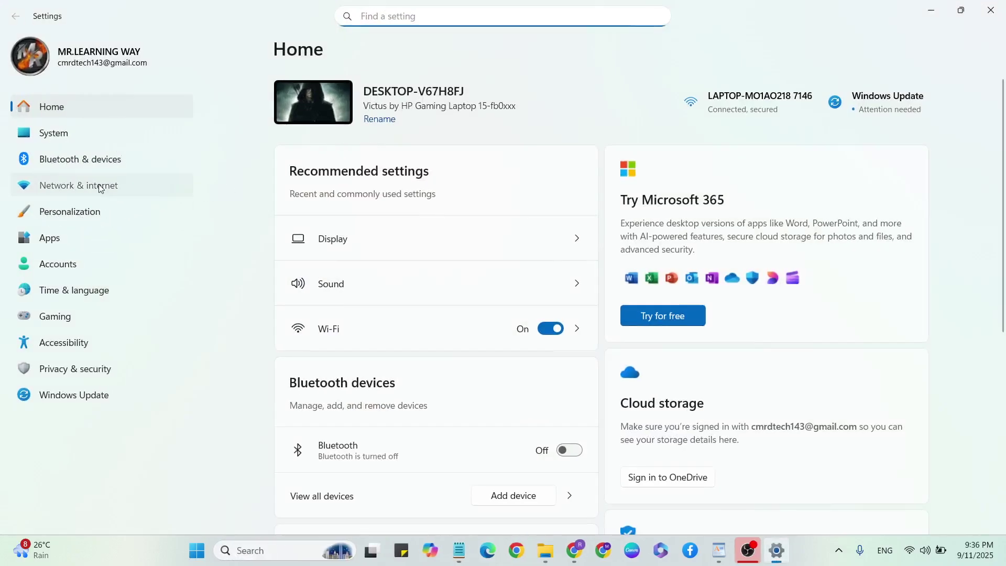
pyautogui.scroll(-1, 434, 363)
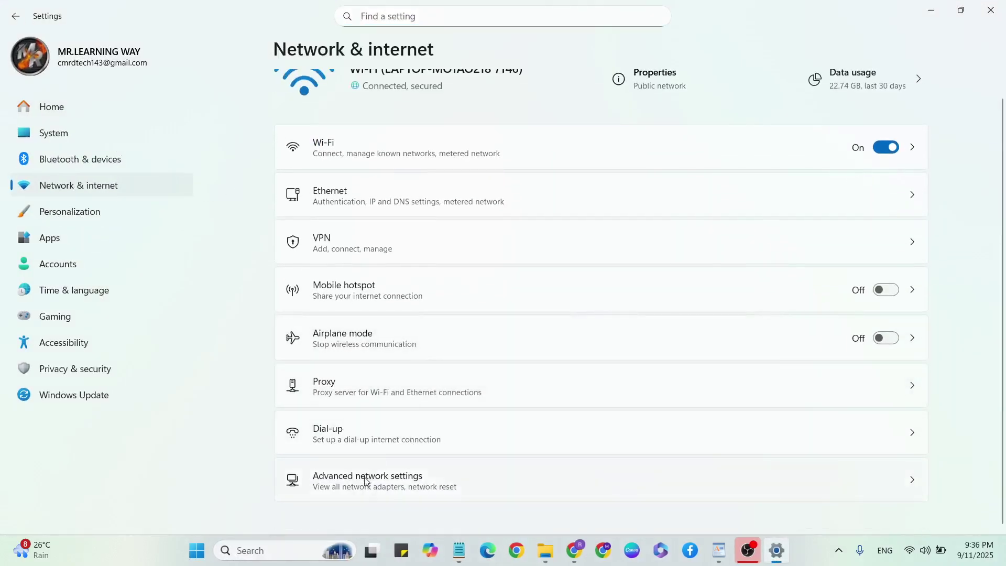
pyautogui.click(364, 479)
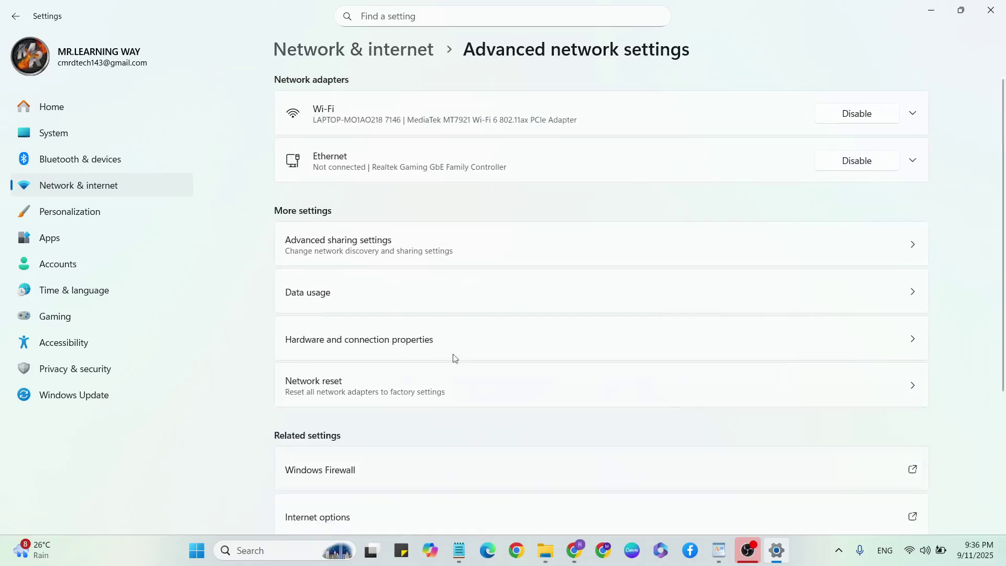
pyautogui.scroll(-3, 464, 346)
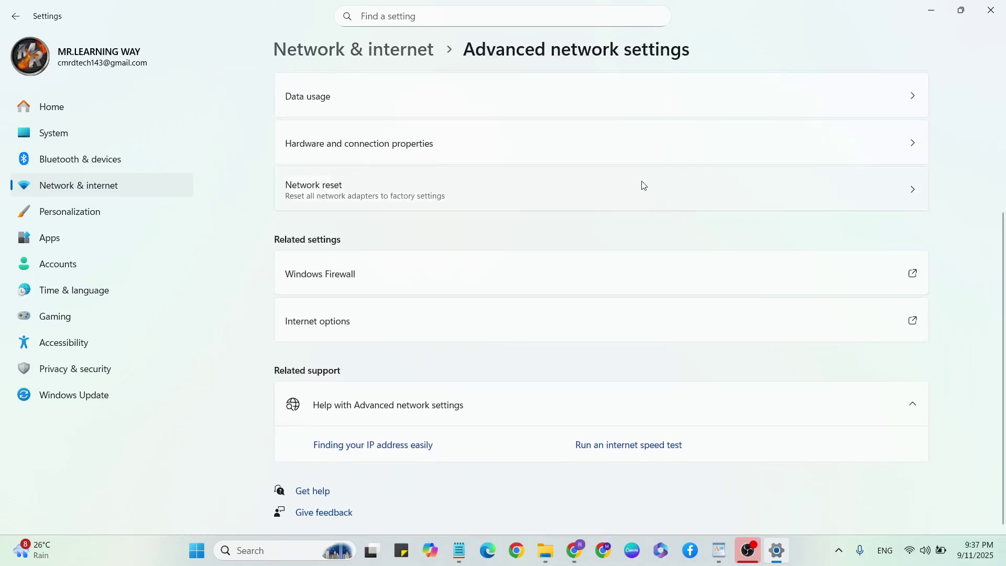
pyautogui.click(682, 190)
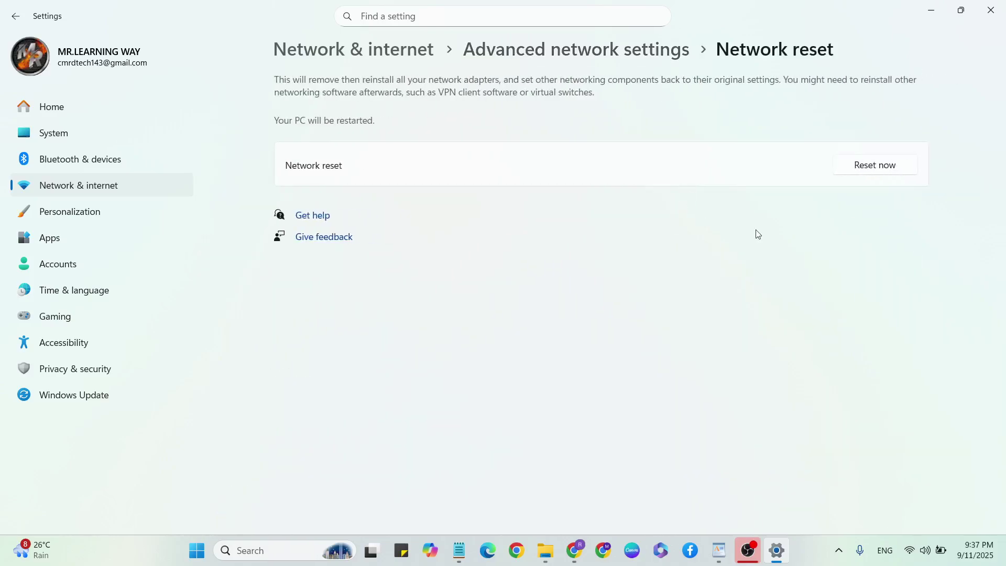
pyautogui.click(864, 169)
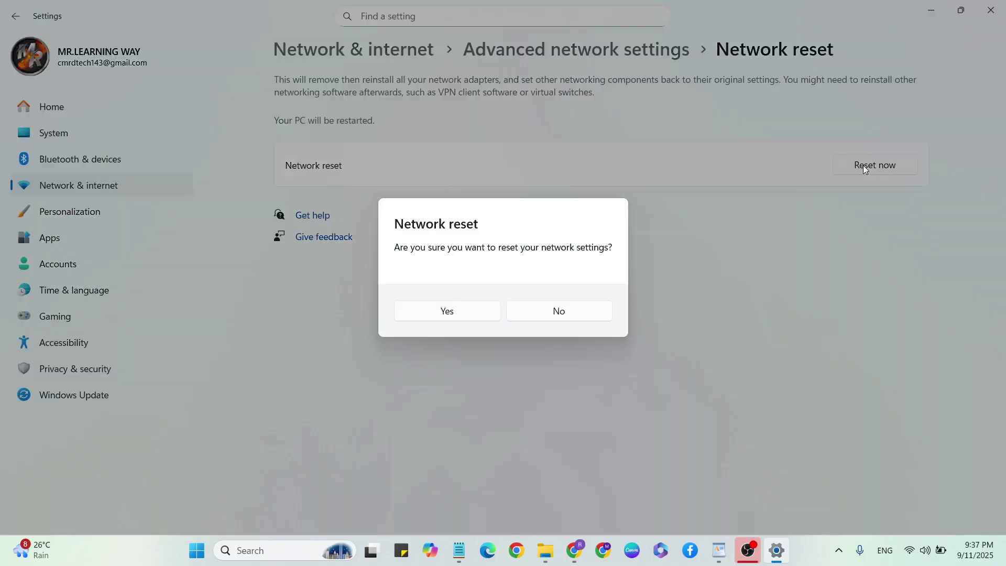
pyautogui.click(446, 310)
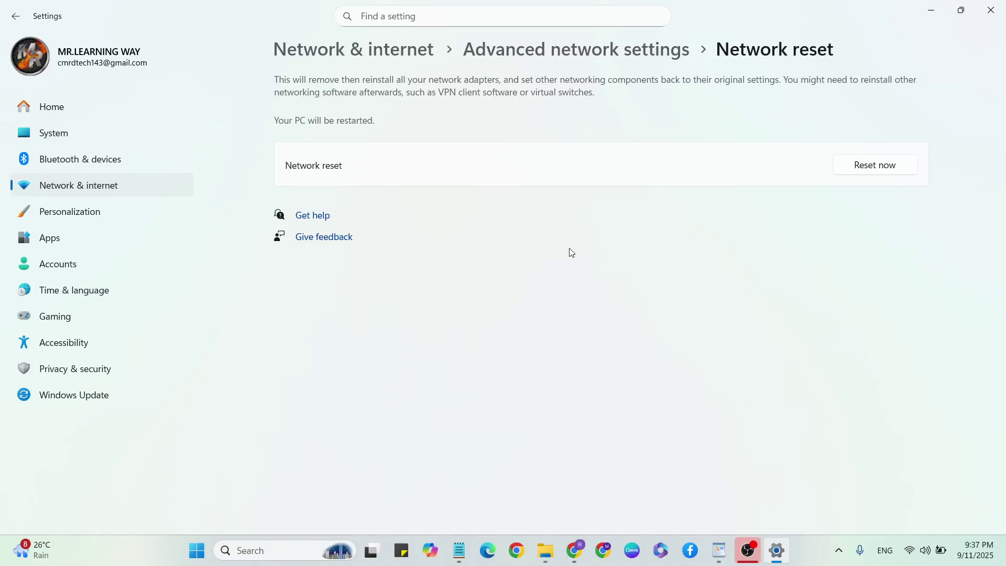
# - Close Settings, review and hide the WordPad checklist, and bring up Windows search
pyautogui.click(991, 10)
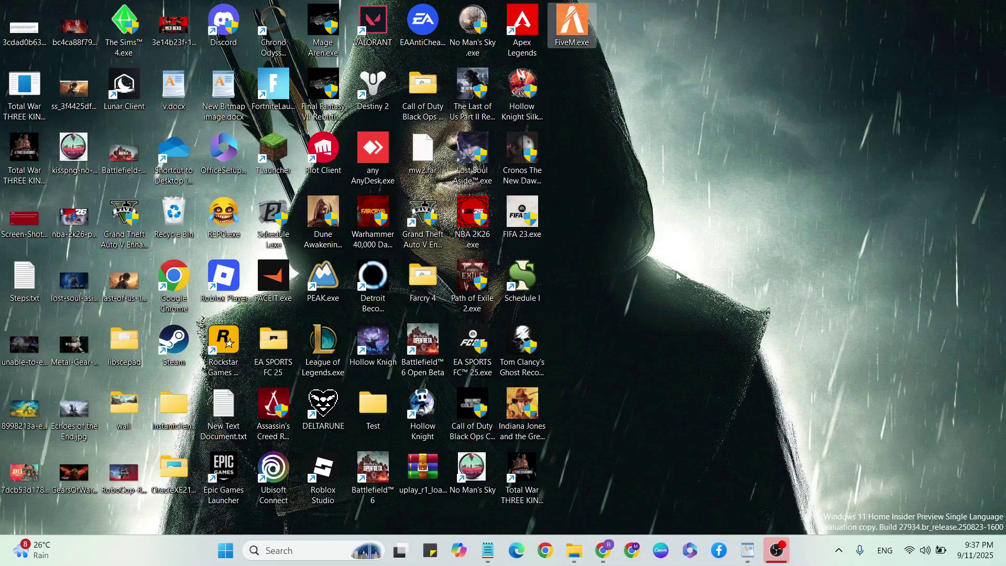
pyautogui.click(747, 550)
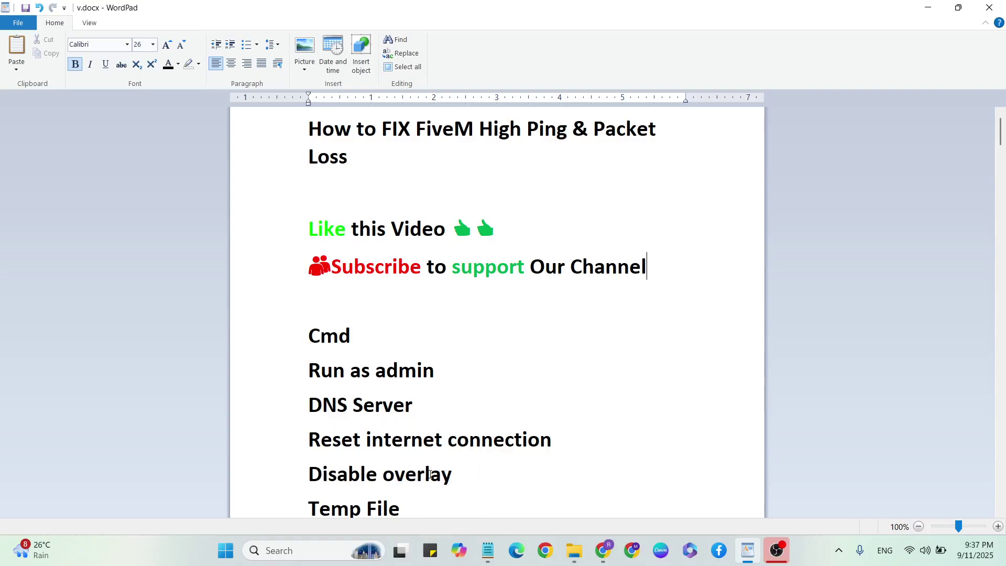
pyautogui.press('super+d')
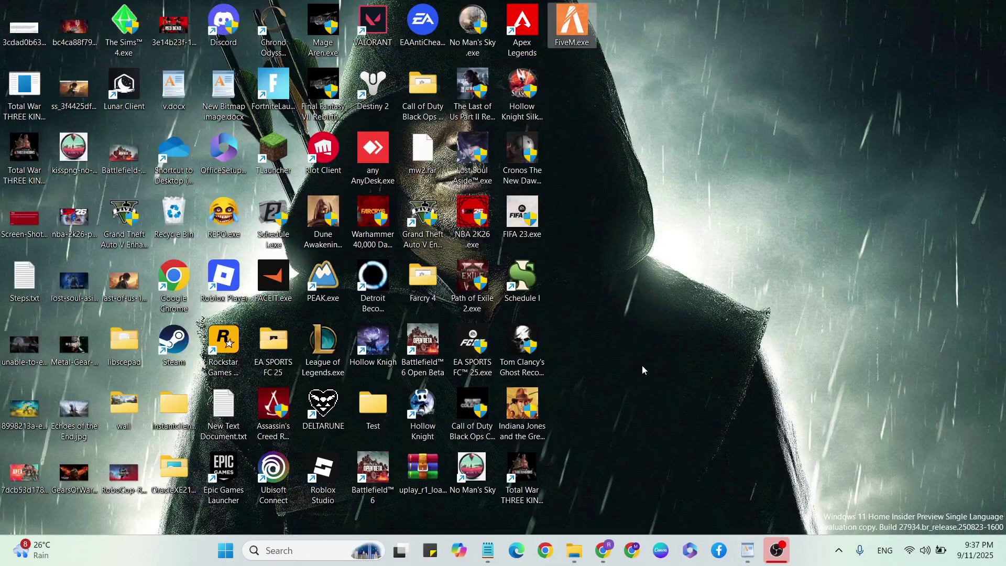
pyautogui.click(642, 369)
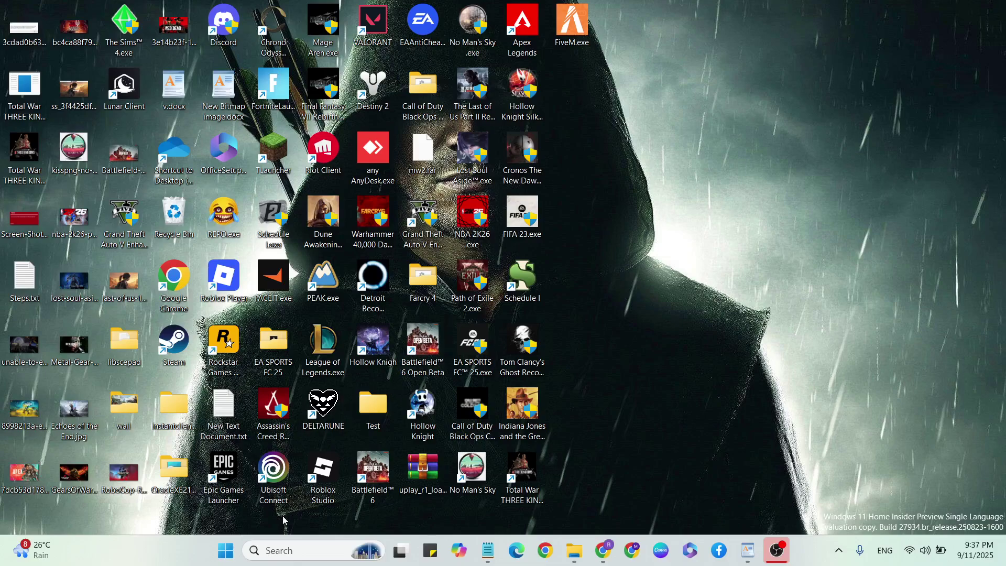
pyautogui.click(291, 551)
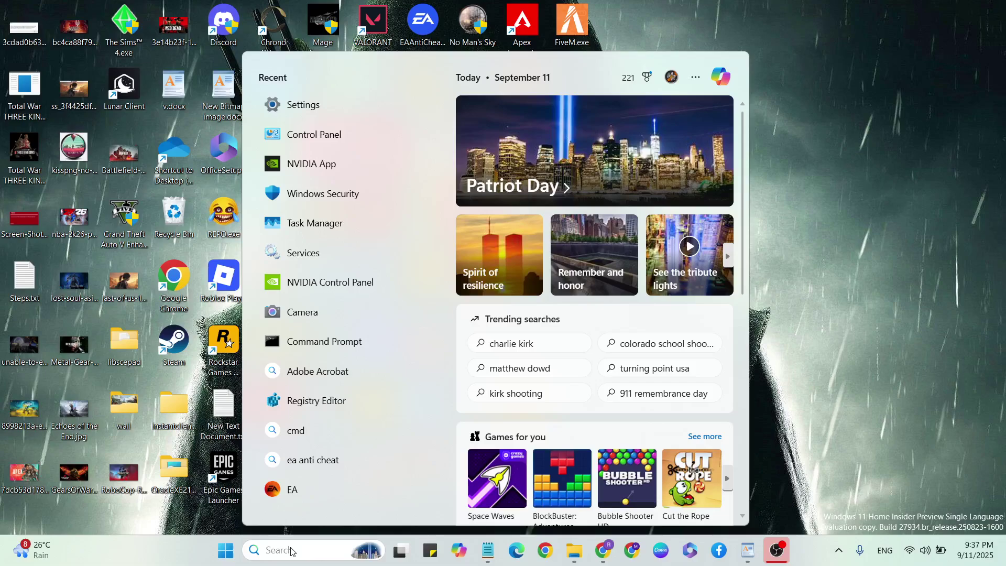
pyautogui.write('nvidia')
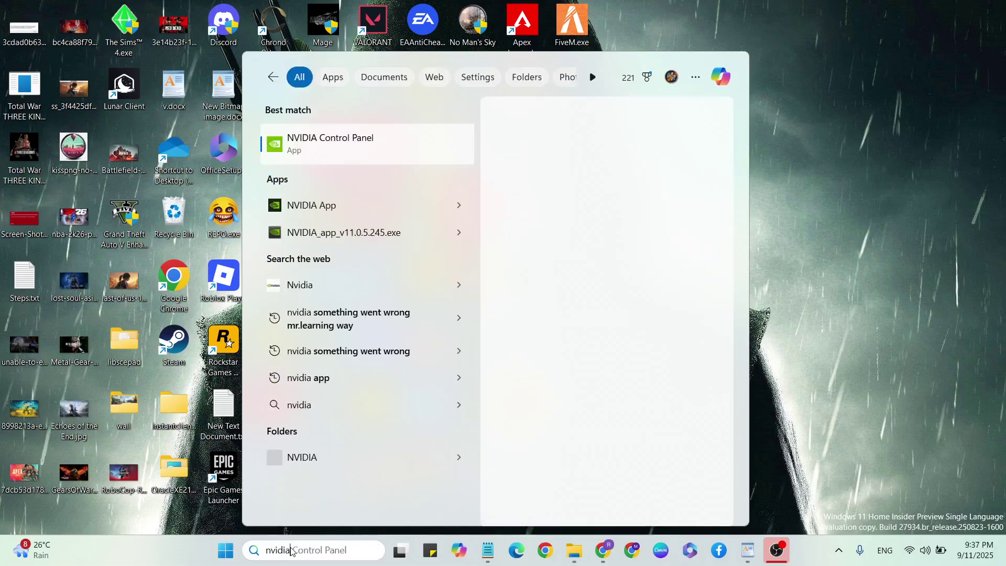
# - In NVIDIA App Settings > Features, toggle the NVIDIA overlay on then off, and close the app
pyautogui.click(328, 205)
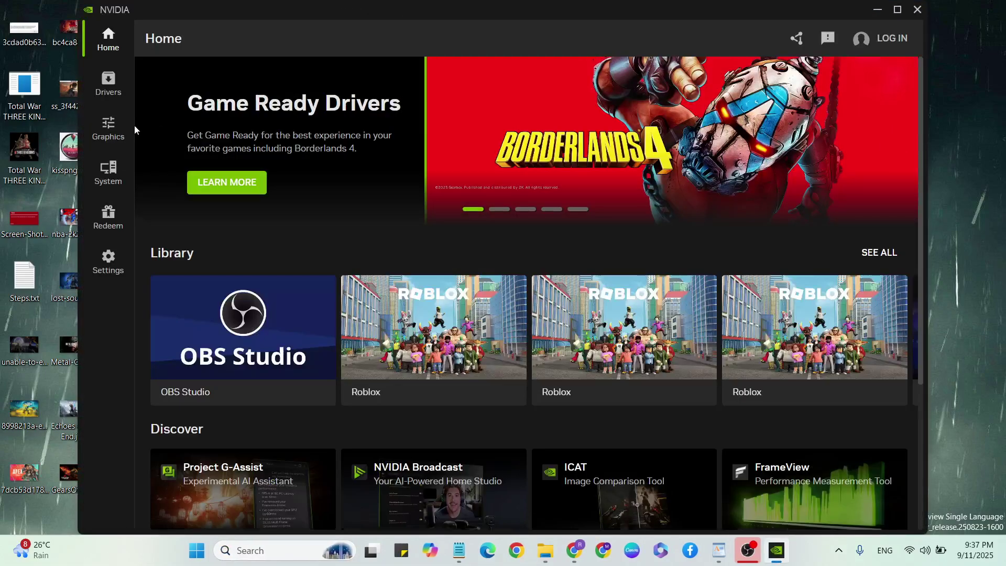
pyautogui.click(109, 256)
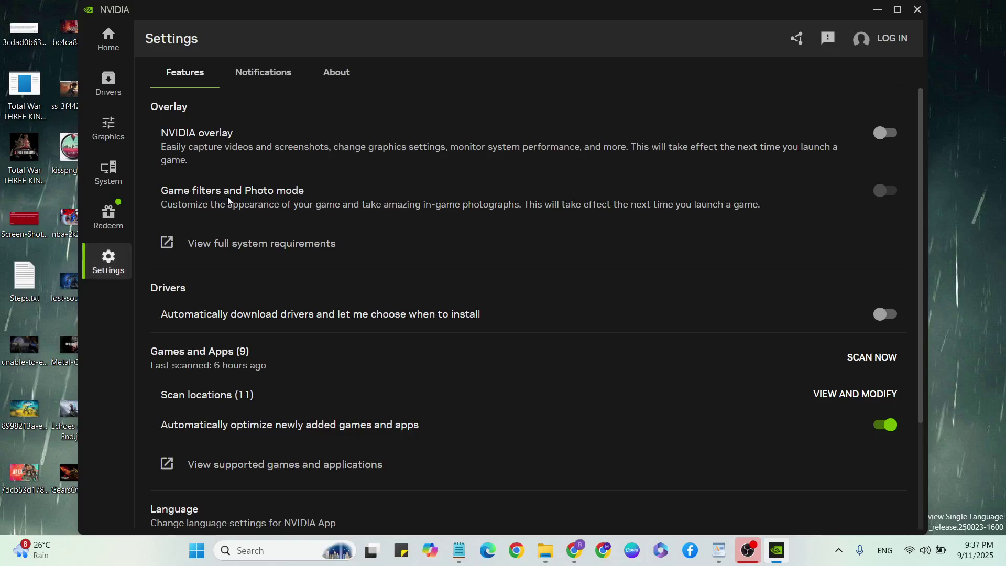
pyautogui.click(211, 137)
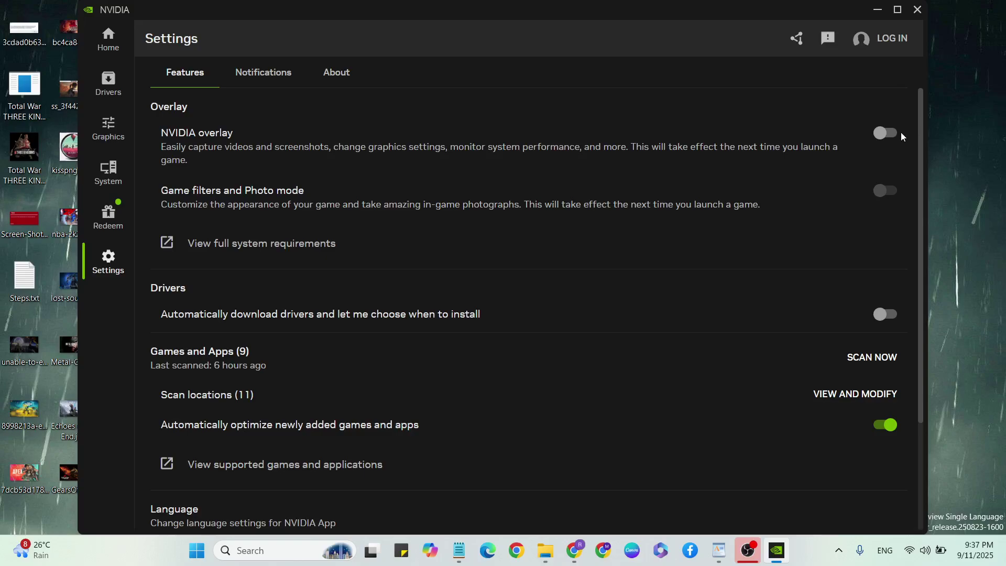
pyautogui.click(884, 133)
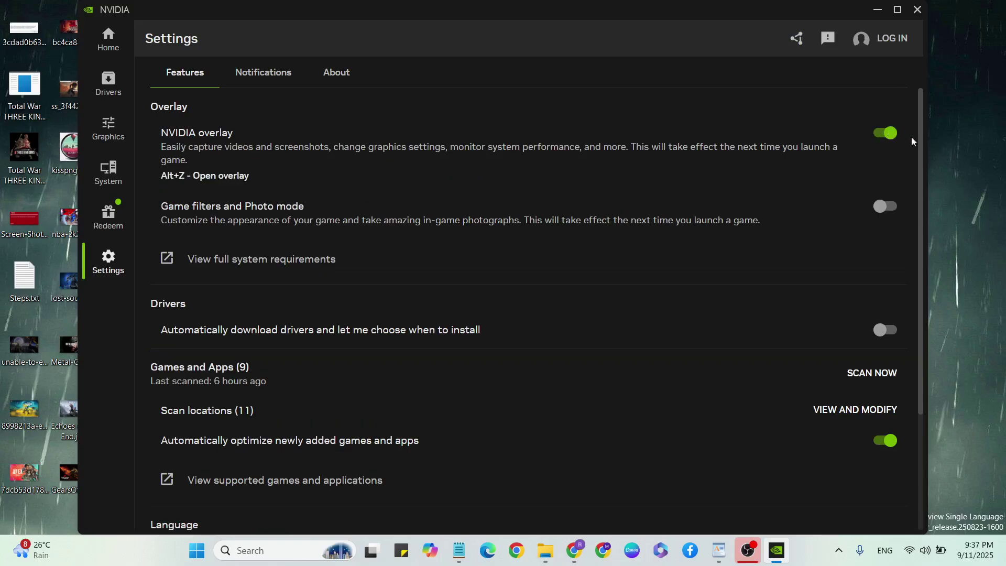
pyautogui.click(884, 134)
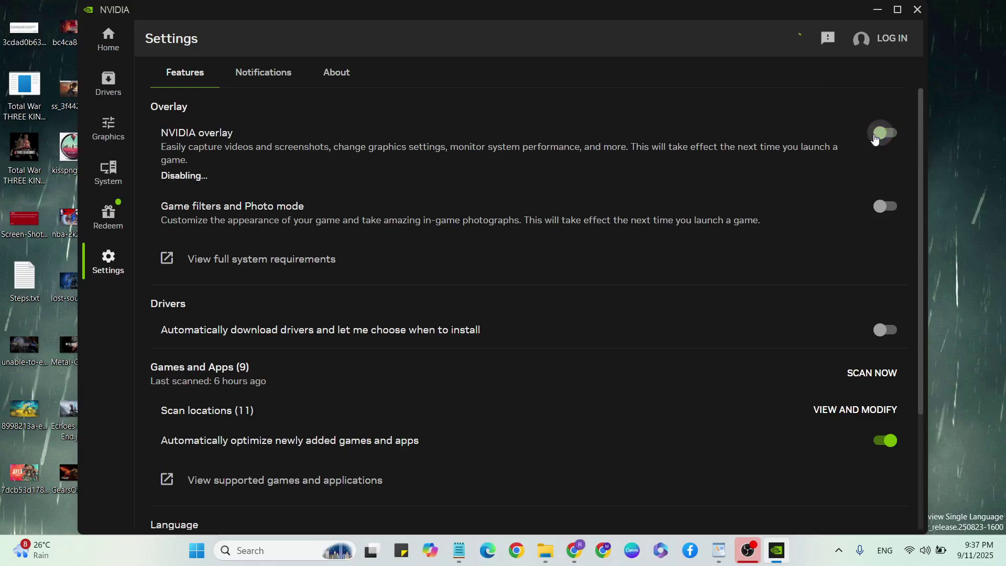
pyautogui.click(911, 17)
# - Run %localappdata% from the Win+X Run dialog to open AppData\Local
pyautogui.click(748, 550)
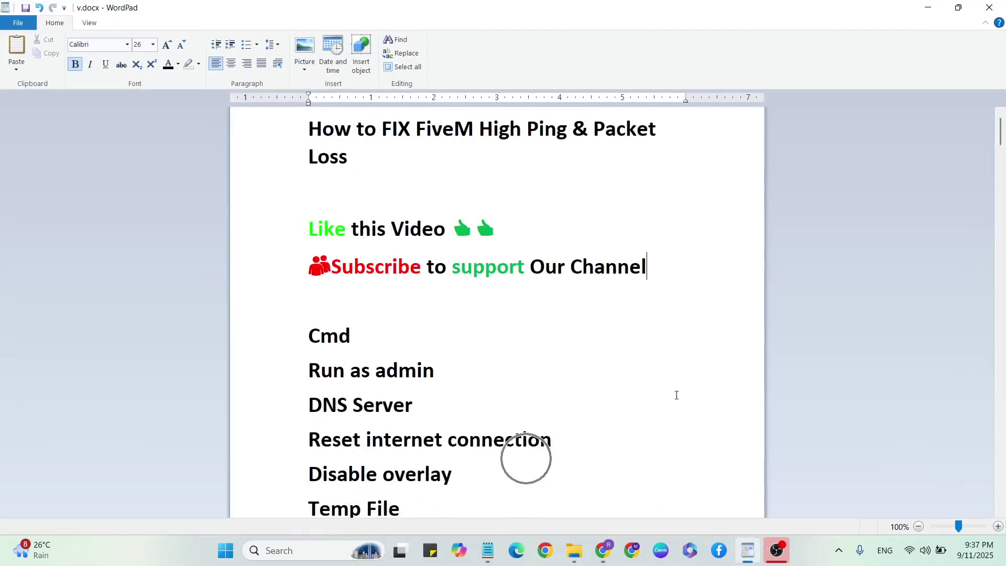
pyautogui.press('super+d')
pyautogui.press('super+x')
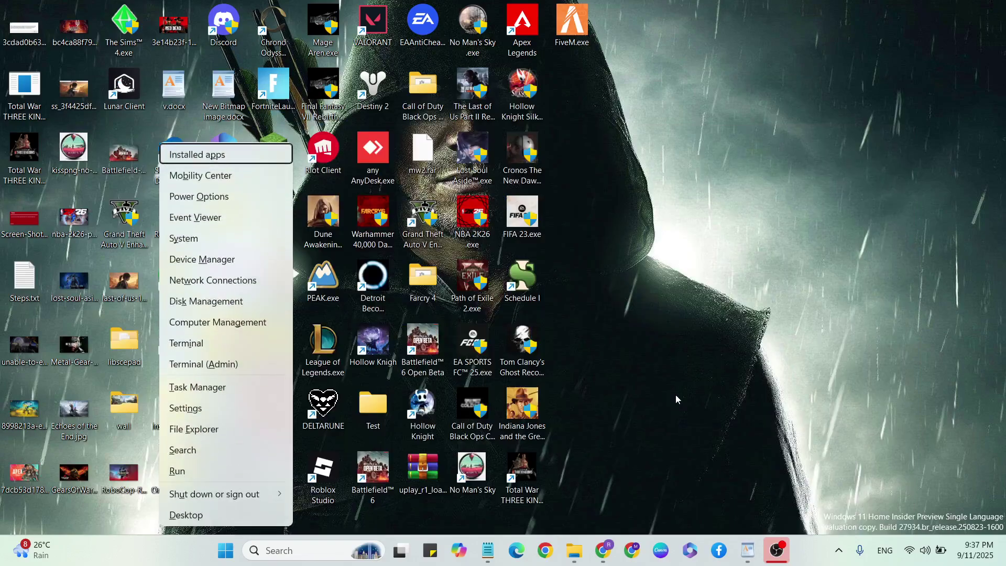
pyautogui.click(201, 473)
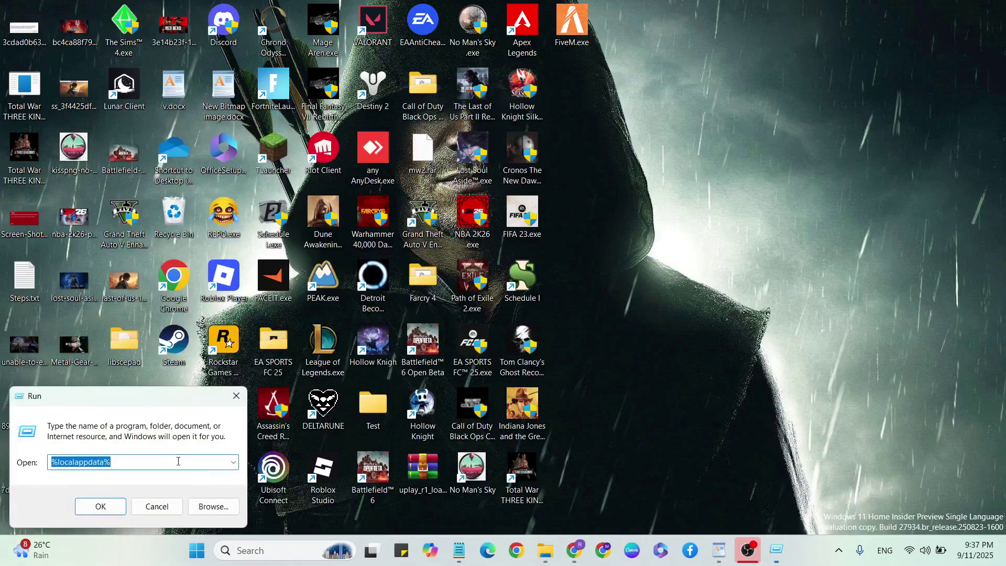
pyautogui.click(156, 463)
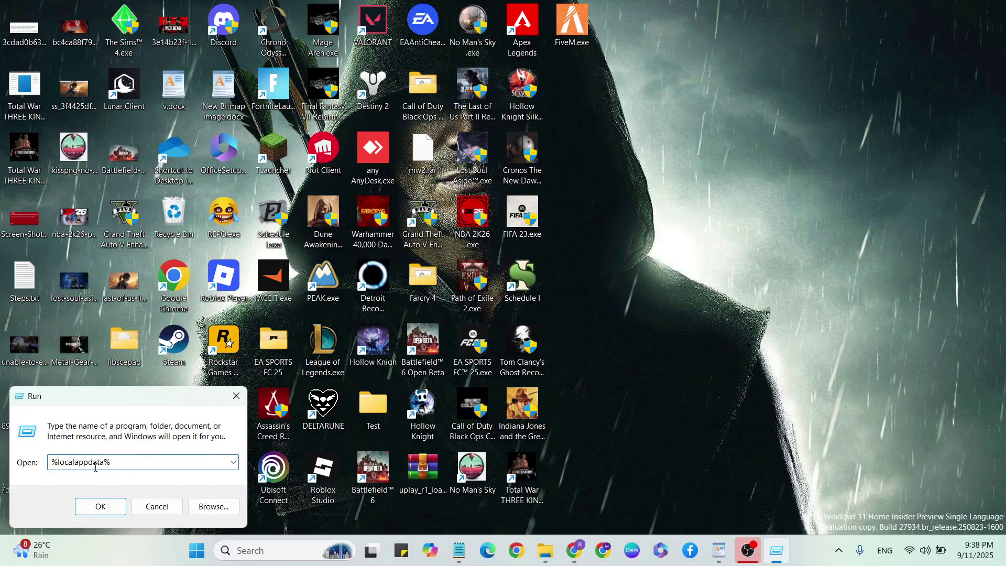
pyautogui.click(100, 506)
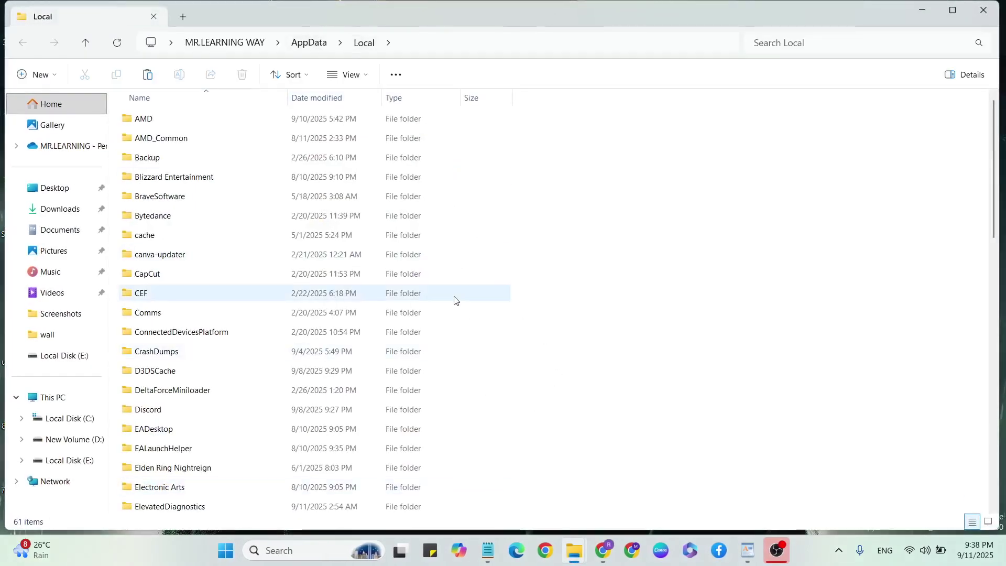
pyautogui.scroll(-4, 453, 299)
pyautogui.scroll(-4, 453, 299)
pyautogui.scroll(-4, 453, 300)
pyautogui.scroll(-2, 453, 300)
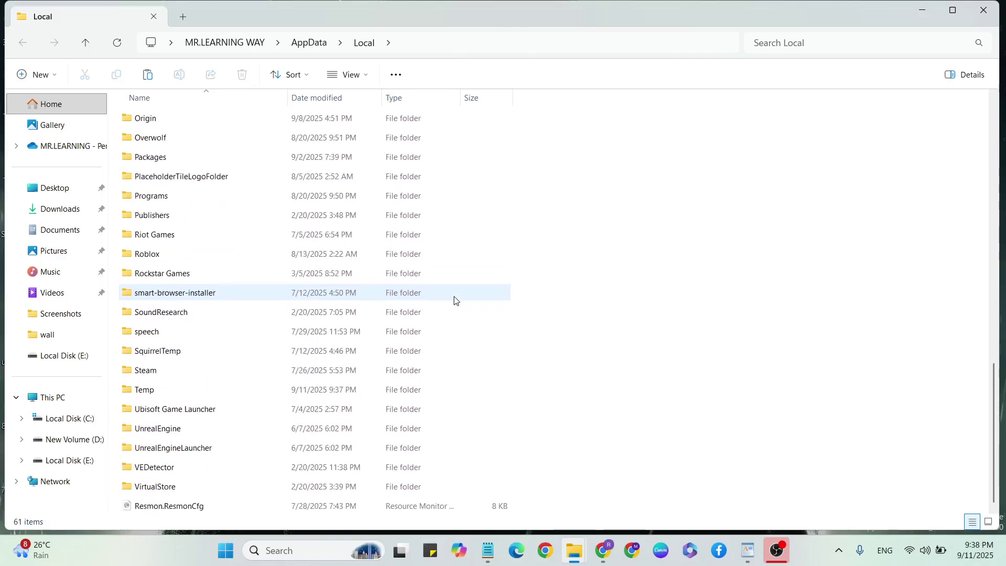
# - Open the Temp folder, select and delete all its items, and close File Explorer
pyautogui.click(209, 396)
pyautogui.doubleClick(210, 396)
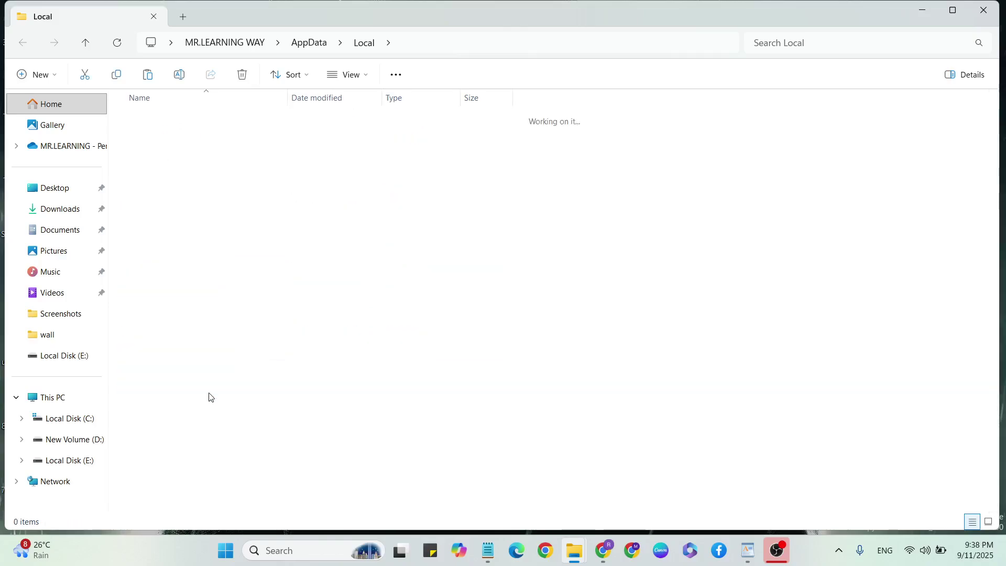
pyautogui.hotkey('ctrl', 'a')
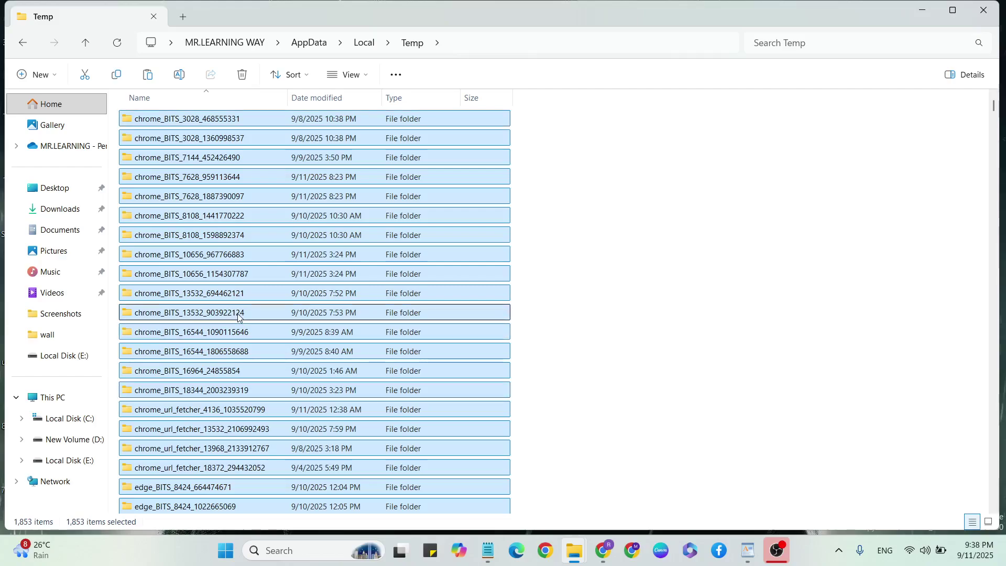
pyautogui.rightClick(238, 317)
pyautogui.click(429, 336)
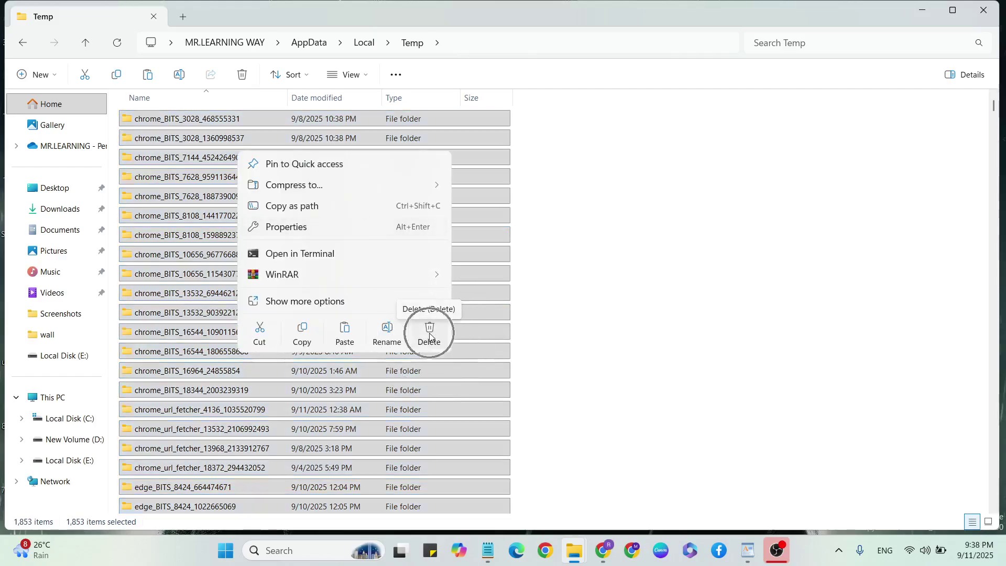
pyautogui.click(430, 336)
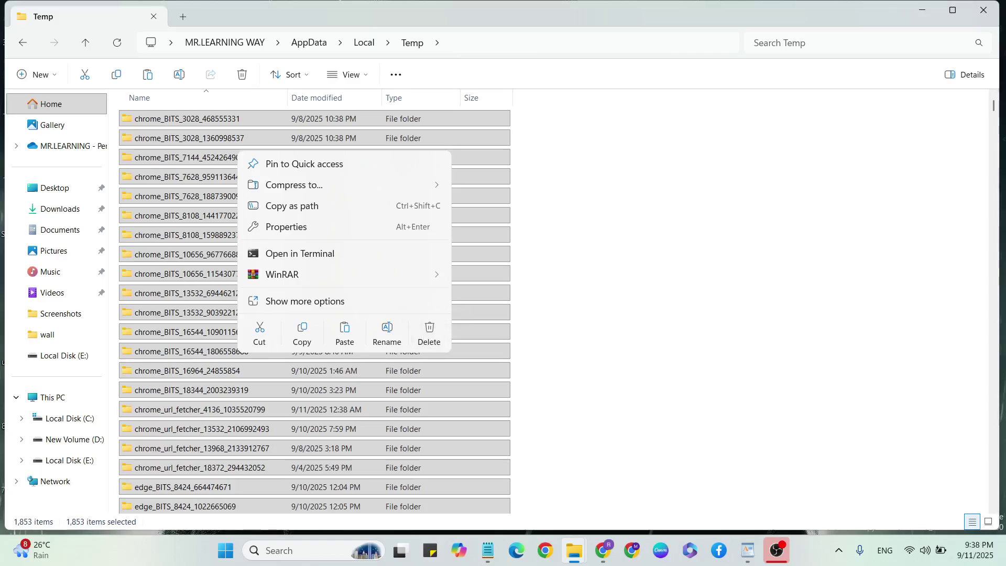
pyautogui.click(982, 10)
pyautogui.click(982, 10)
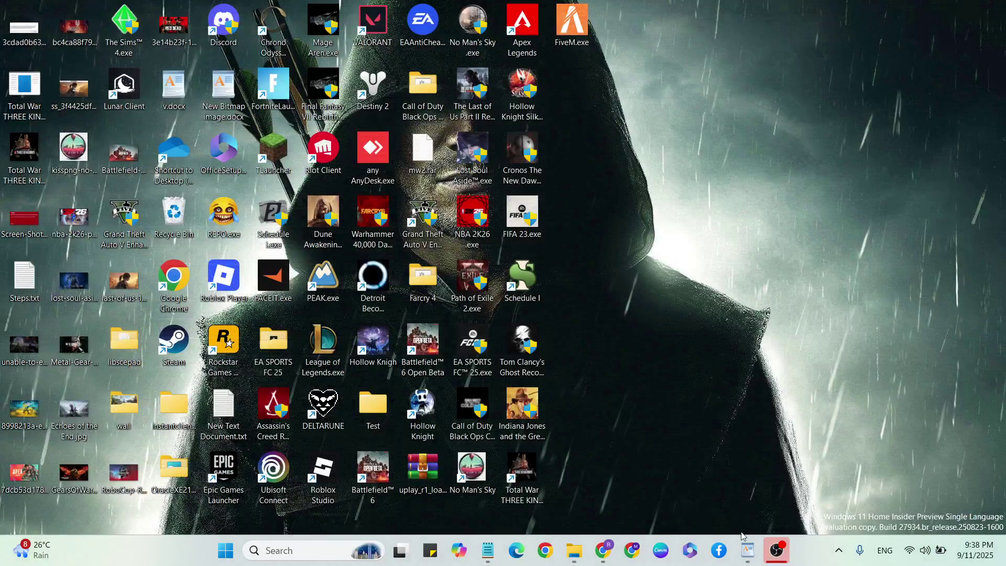
# - Reopen the v.docx checklist in WordPad and scroll to the closing note about restarting the system
pyautogui.click(748, 550)
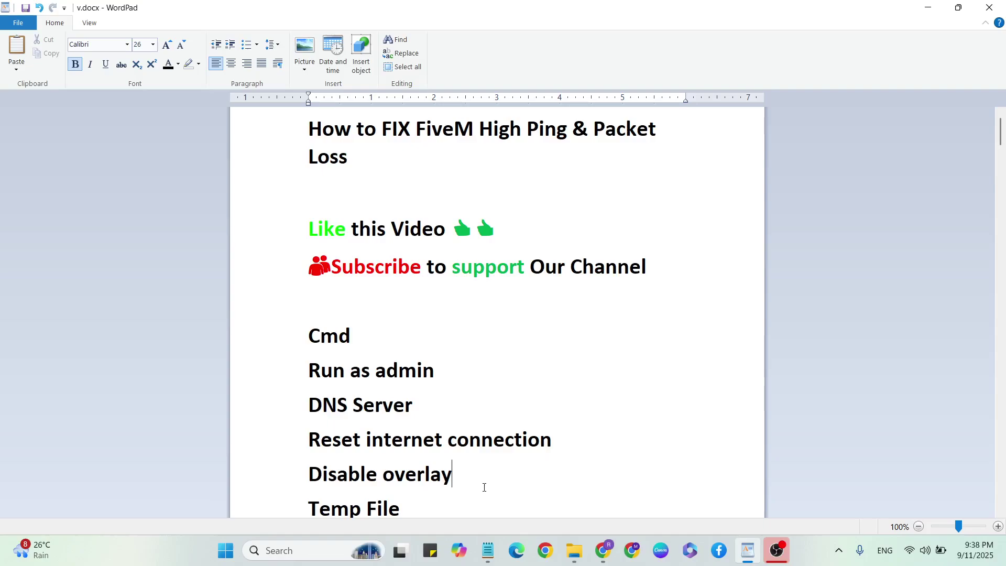
pyautogui.press('Down')
pyautogui.press('Down')
pyautogui.press('Down')
pyautogui.press('Down')
pyautogui.press('Down')
pyautogui.press('Down')
pyautogui.press('Down')
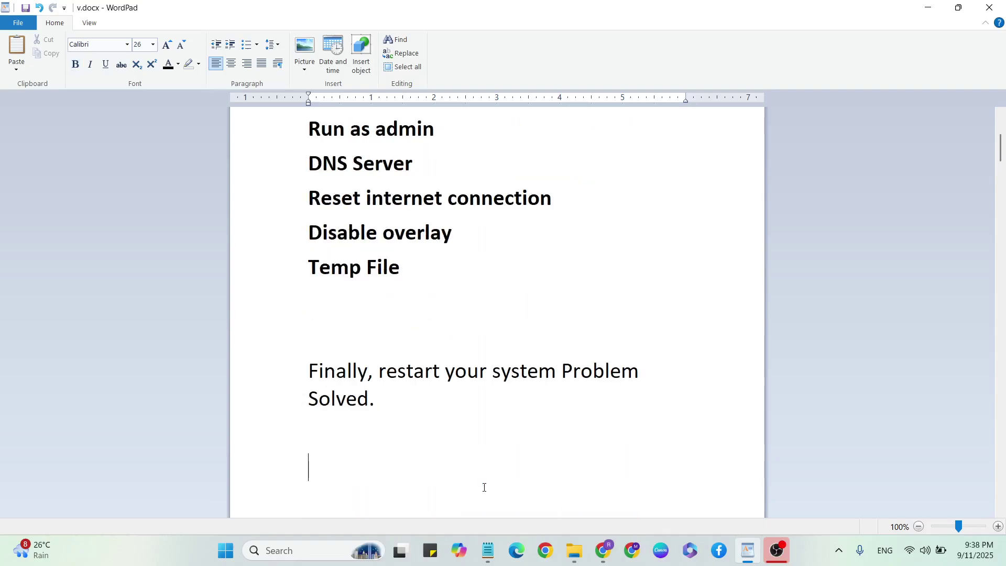
pyautogui.press('Down')
pyautogui.press('Down')
pyautogui.press('Down')
pyautogui.press('Down')
pyautogui.press('Down')
pyautogui.press('Down')
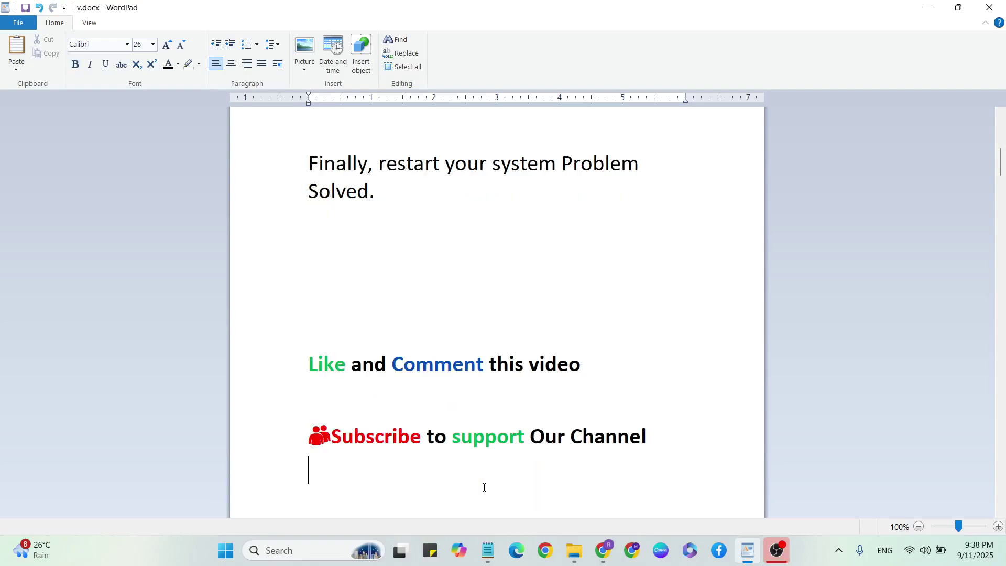